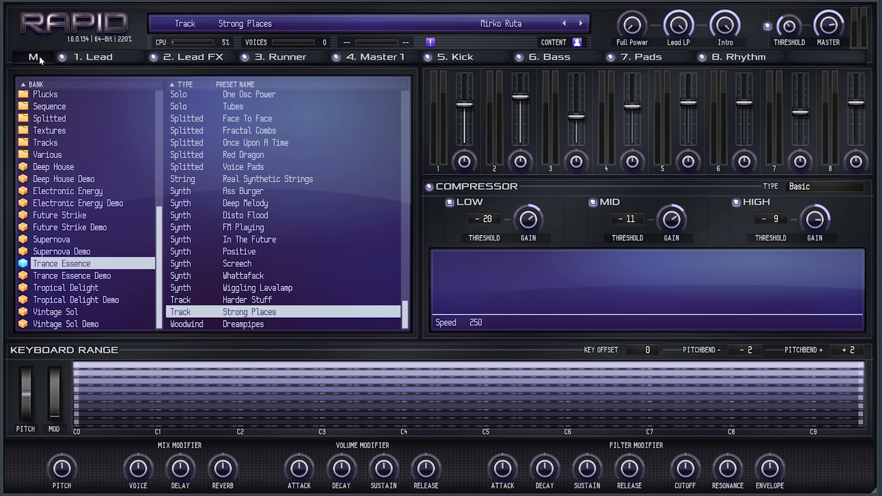
Examine the oscillators, filters and effects of the Strong Places preset's eight layers, from Lead to Rhythm.
{"action": "left_click", "coordinate": [118, 59]}
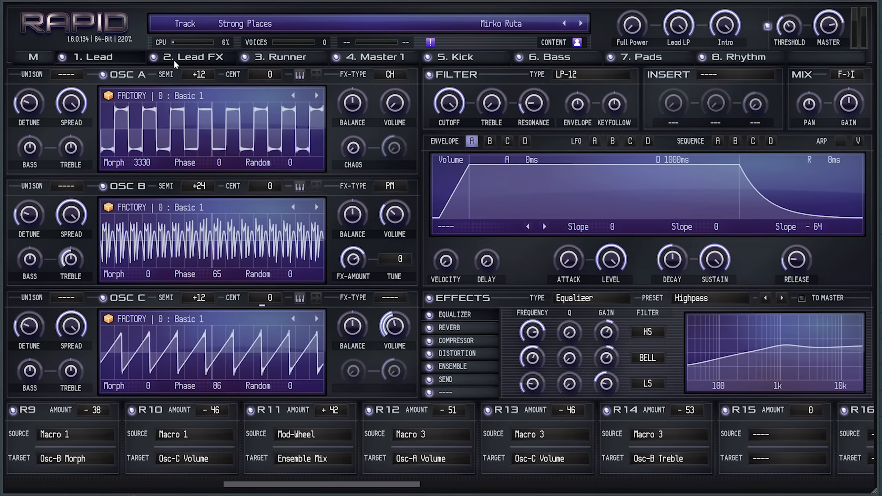
{"action": "left_click", "coordinate": [195, 59]}
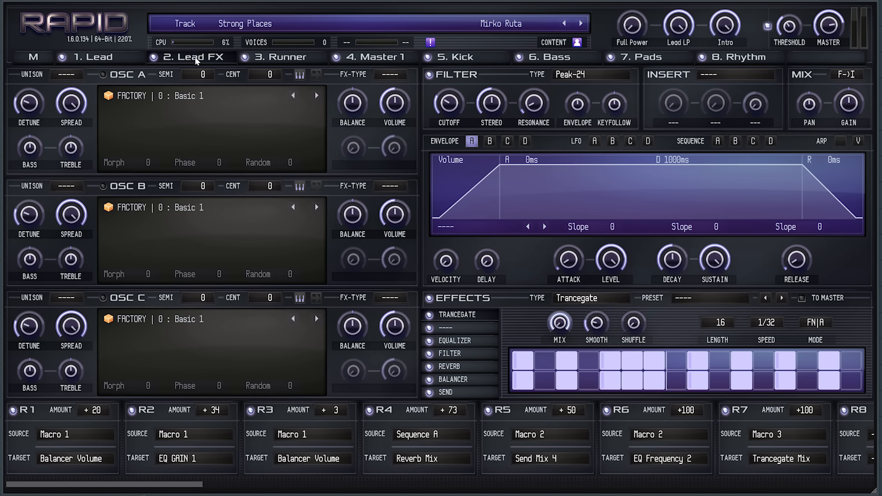
{"action": "left_click", "coordinate": [273, 56]}
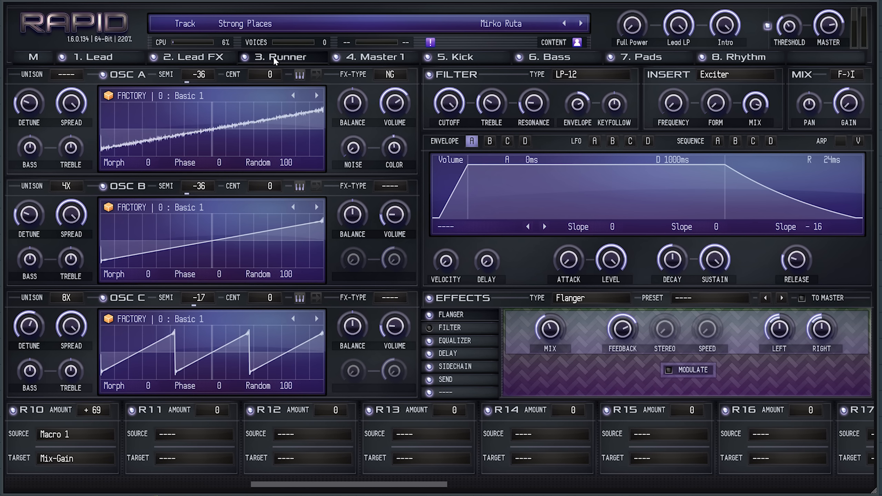
{"action": "left_click", "coordinate": [102, 58]}
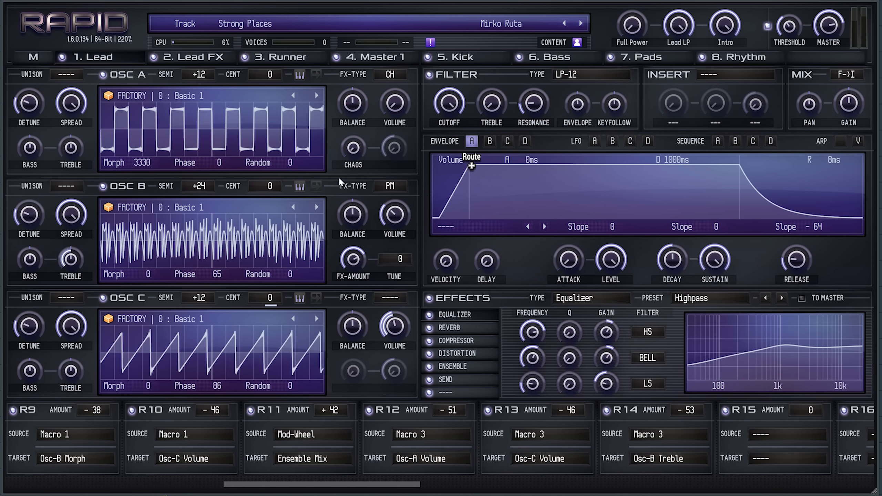
{"action": "left_click", "coordinate": [209, 57]}
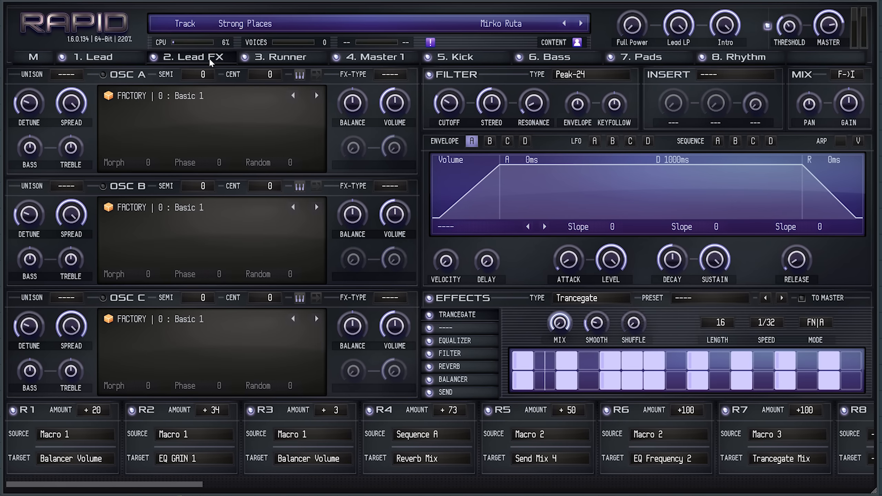
{"action": "left_click", "coordinate": [301, 61]}
{"action": "left_click", "coordinate": [373, 58]}
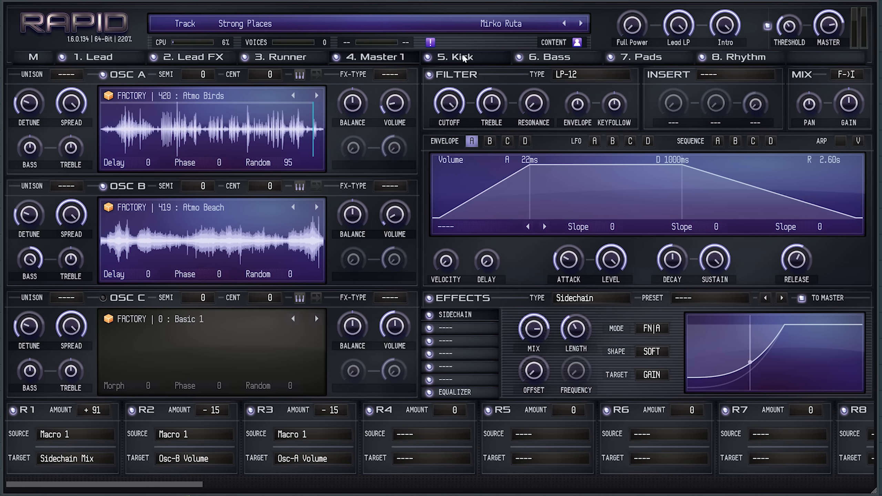
{"action": "left_click", "coordinate": [464, 58]}
{"action": "left_click", "coordinate": [553, 58]}
{"action": "left_click", "coordinate": [642, 57]}
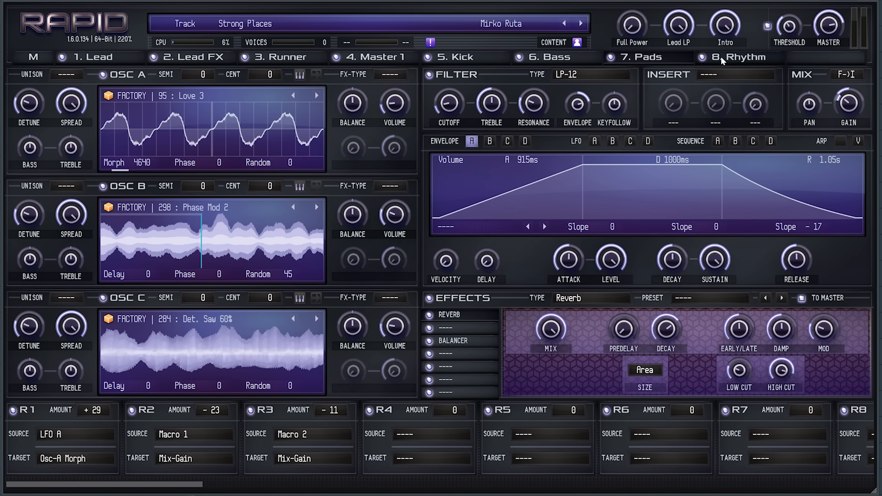
{"action": "left_click", "coordinate": [740, 58]}
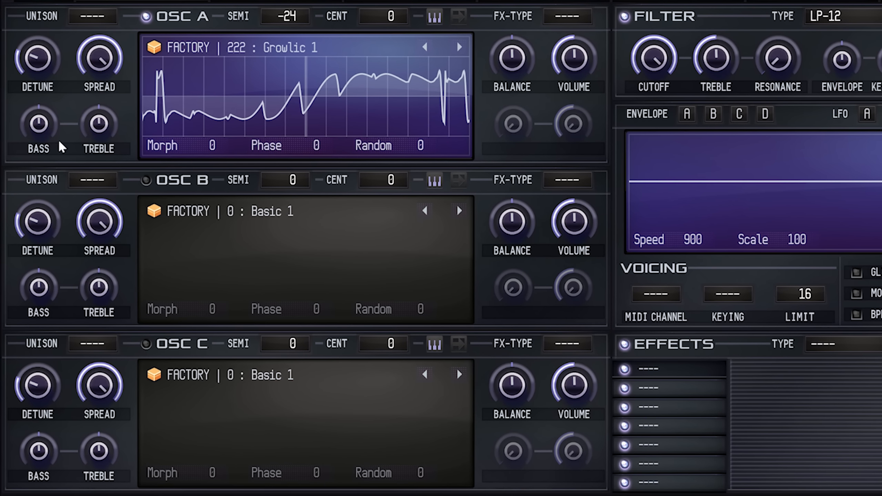
{"action": "left_click_drag", "start_coordinate": [208, 145], "coordinate": [188, 152]}
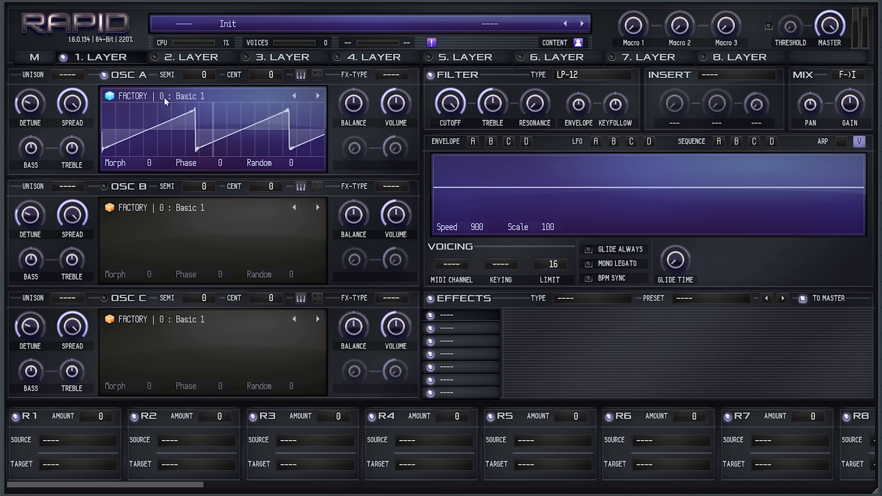
Open oscillator A's sound browser and look through the multi-samples and wavetables of Supernova and Factory Sounds.
{"action": "left_click", "coordinate": [181, 96]}
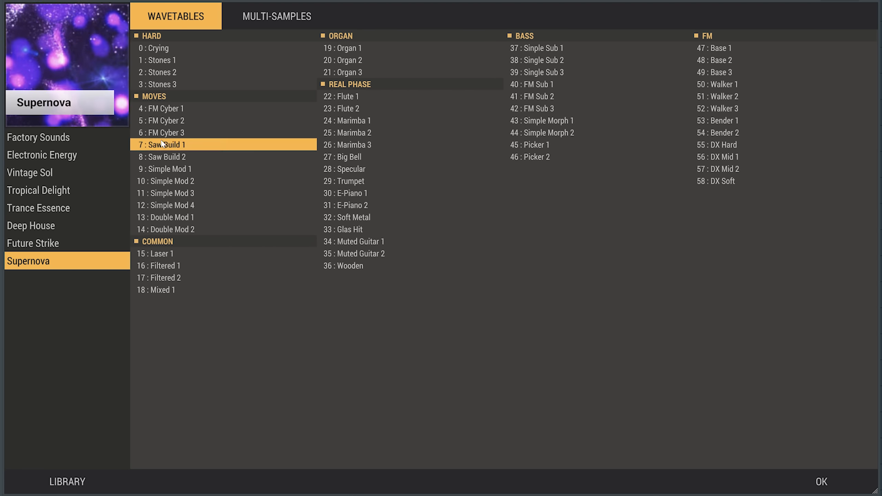
{"action": "left_click", "coordinate": [290, 27]}
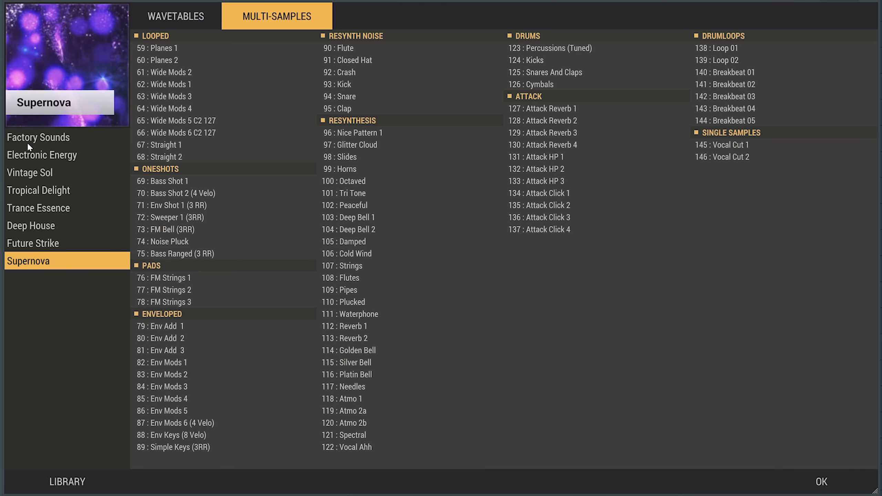
{"action": "left_click", "coordinate": [42, 136]}
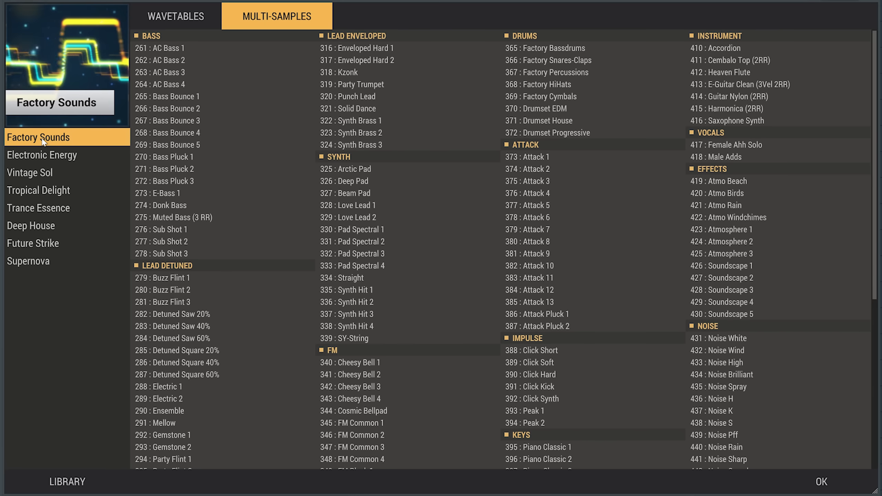
{"action": "left_click", "coordinate": [164, 18]}
{"action": "scroll", "coordinate": [361, 124], "scroll_direction": "down", "scroll_amount": 10}
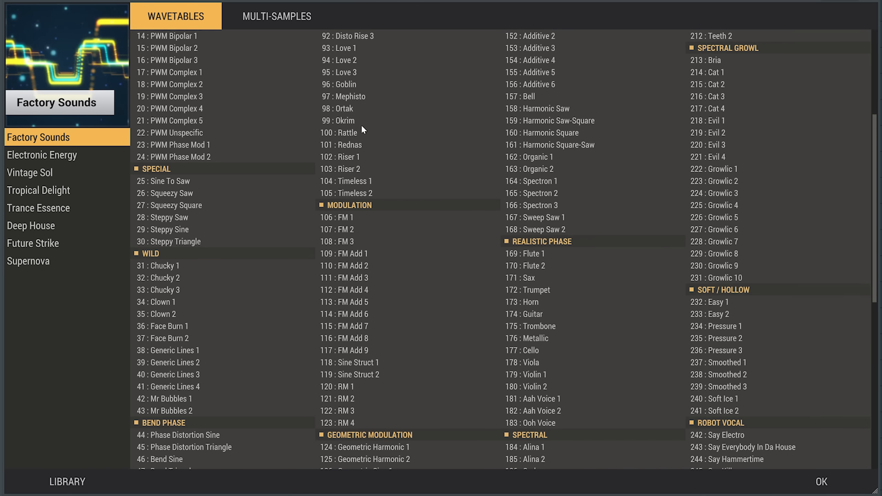
{"action": "left_click", "coordinate": [162, 153]}
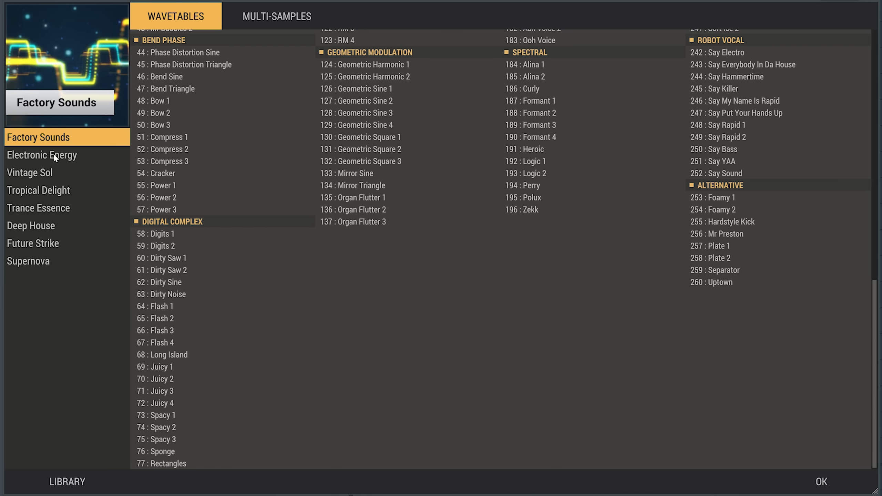
Look through the wavetables of each expansion from Electronic Energy to Supernova, and view the library options.
{"action": "left_click", "coordinate": [52, 154]}
{"action": "left_click", "coordinate": [43, 173]}
{"action": "left_click", "coordinate": [43, 191]}
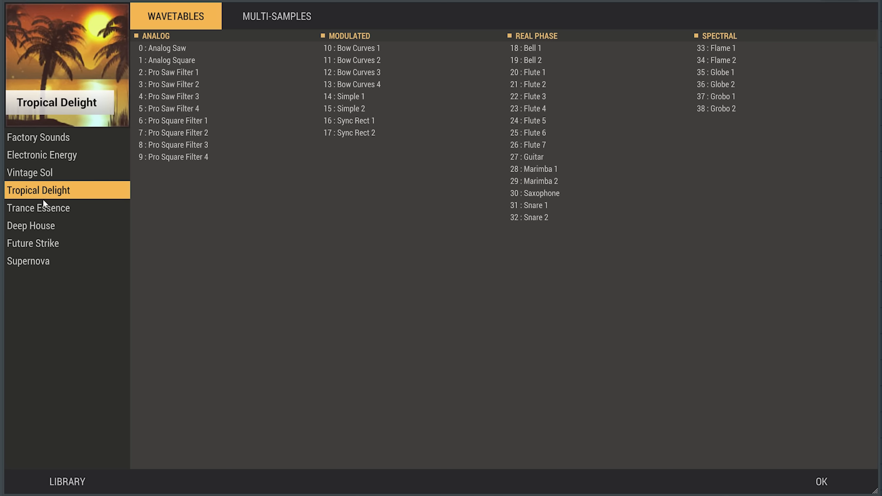
{"action": "left_click", "coordinate": [43, 208]}
{"action": "left_click", "coordinate": [42, 229]}
{"action": "left_click", "coordinate": [42, 244]}
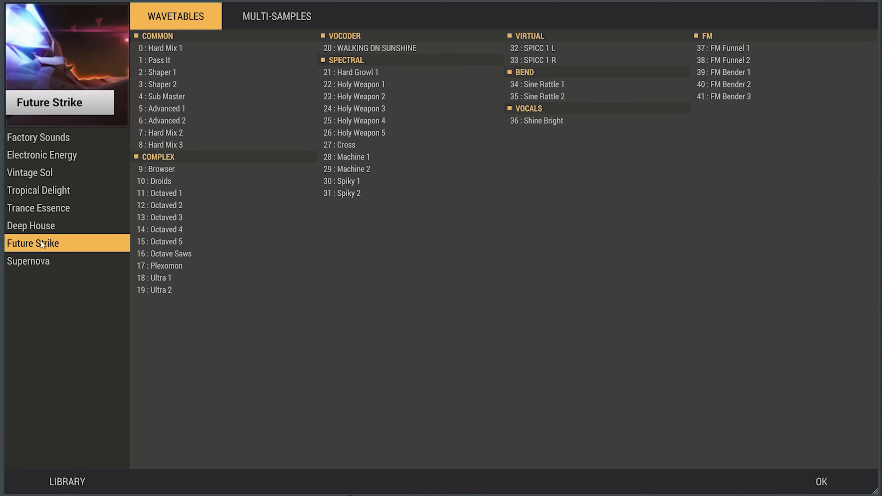
{"action": "left_click", "coordinate": [34, 263]}
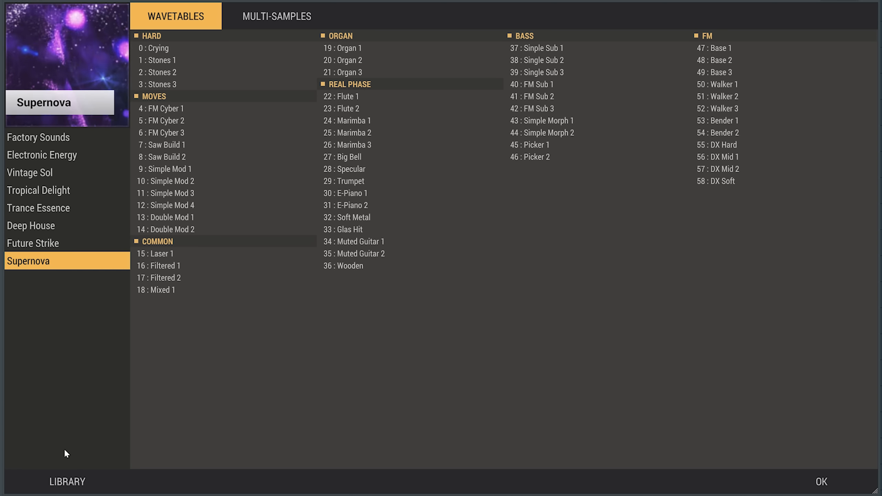
{"action": "left_click", "coordinate": [69, 480]}
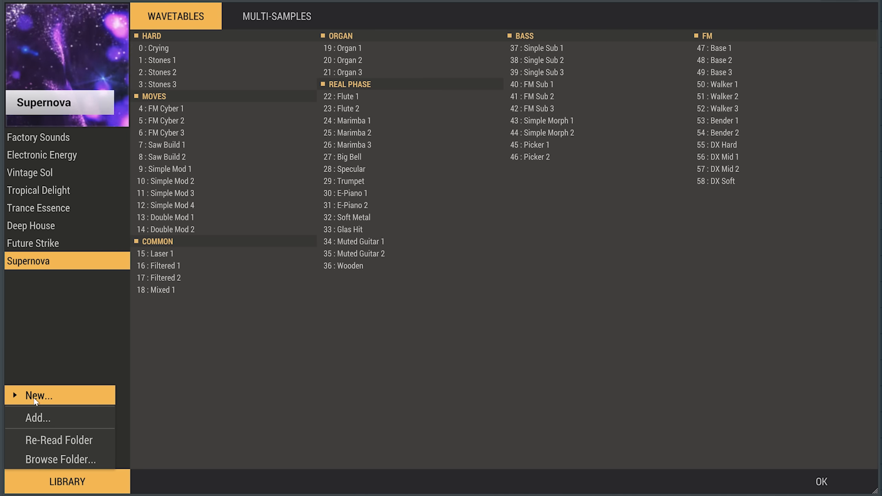
{"action": "left_click", "coordinate": [76, 343]}
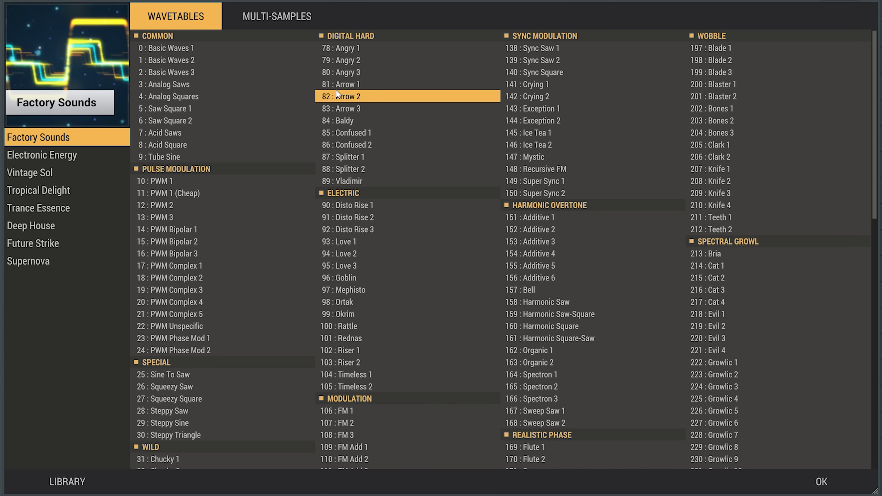
Load the Factory wavetable Arrow 1 into oscillator A, show it in the 3D view and try its Morph position.
{"action": "double_click", "coordinate": [346, 86]}
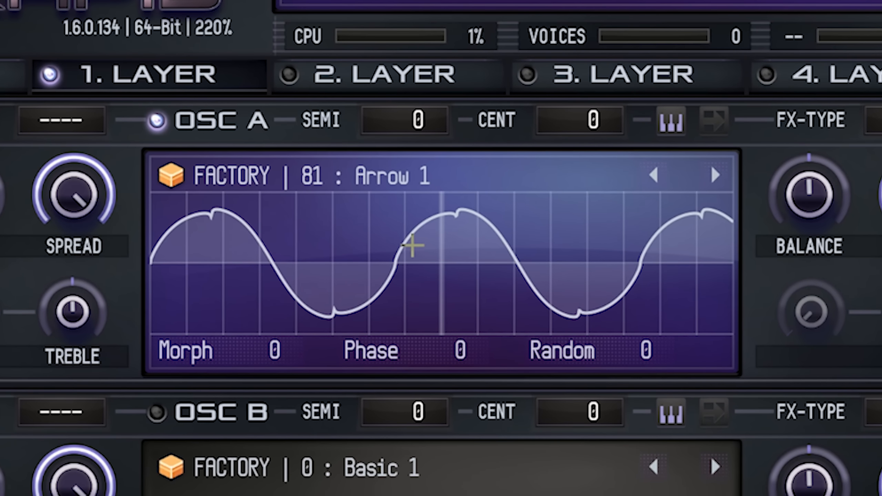
{"action": "left_click", "coordinate": [411, 245]}
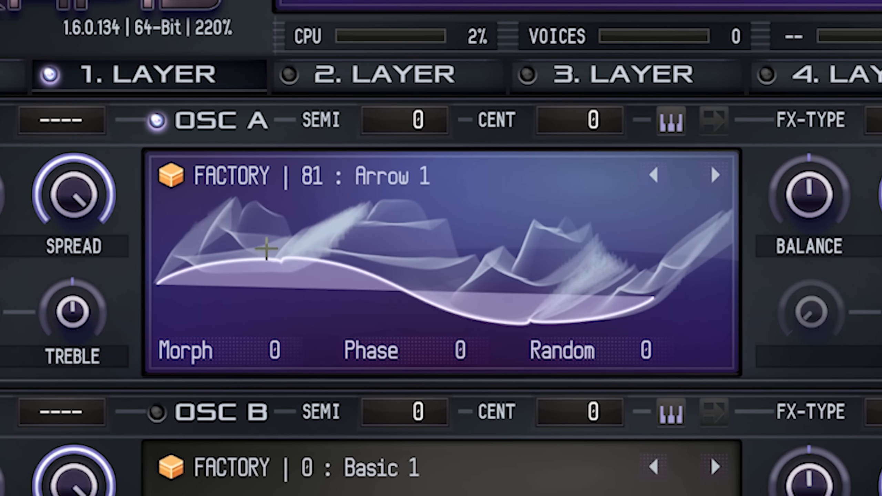
{"action": "mouse_move", "coordinate": [269, 350]}
{"action": "left_mouse_down"}
{"action": "mouse_move", "coordinate": [269, 292]}
{"action": "mouse_move", "coordinate": [270, 354]}
{"action": "left_mouse_up"}
Try the Double A phase bend effect on oscillator A, varying its Bend and Phase amounts.
{"action": "left_click", "coordinate": [389, 74]}
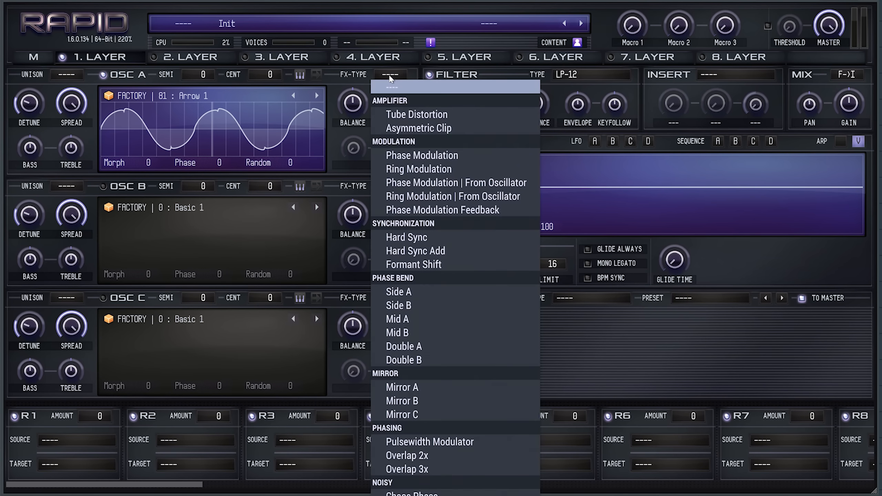
{"action": "left_click", "coordinate": [410, 346]}
{"action": "left_click_drag", "start_coordinate": [358, 165], "coordinate": [392, 154]}
{"action": "left_click_drag", "start_coordinate": [797, 318], "coordinate": [798, 339]}
{"action": "left_click_drag", "start_coordinate": [693, 302], "coordinate": [696, 323]}
{"action": "left_click_drag", "start_coordinate": [803, 305], "coordinate": [803, 292]}
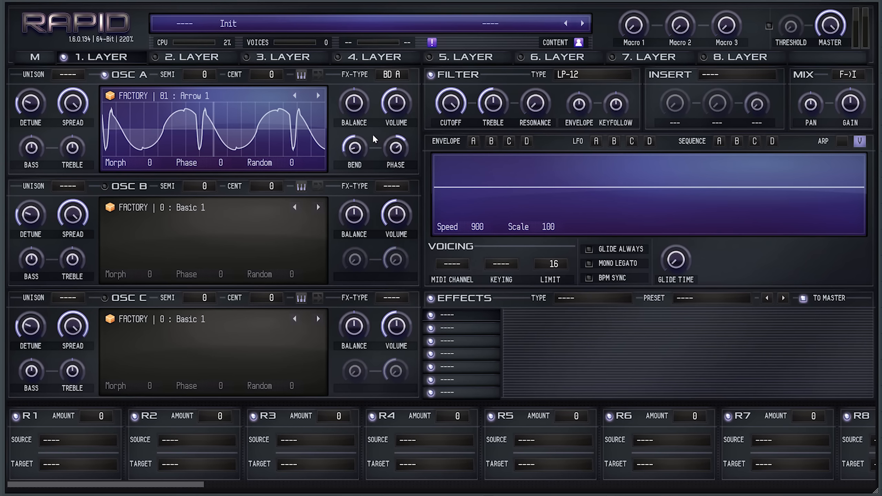
{"action": "left_click_drag", "start_coordinate": [495, 213], "coordinate": [496, 191]}
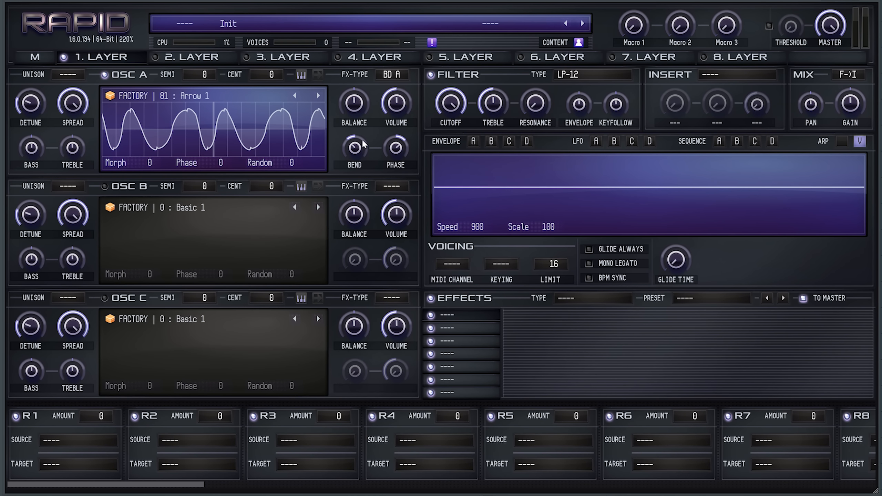
Remove the effect type from oscillator A and switch on oscillators B and C.
{"action": "left_click", "coordinate": [391, 75]}
{"action": "left_click", "coordinate": [397, 93]}
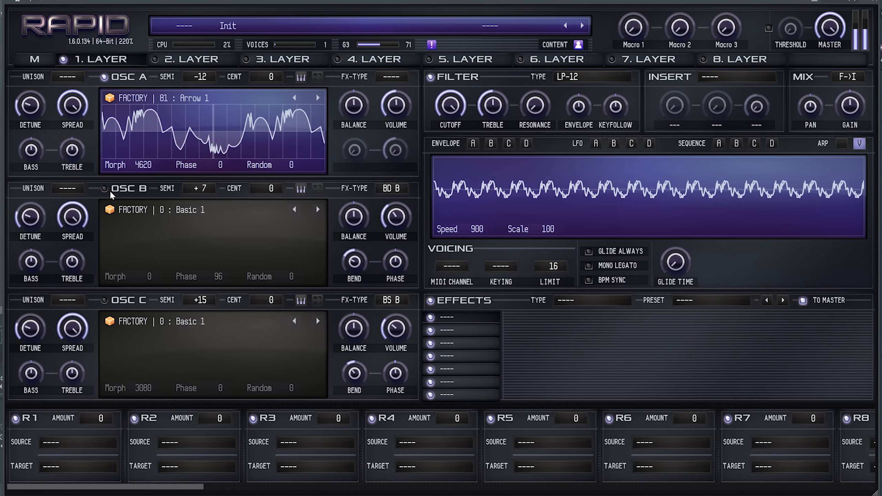
{"action": "left_click", "coordinate": [104, 188]}
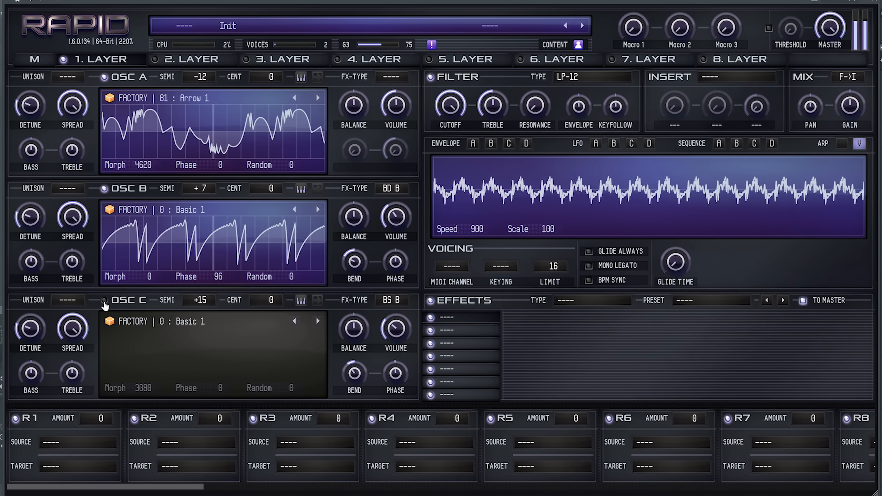
{"action": "left_click", "coordinate": [105, 300]}
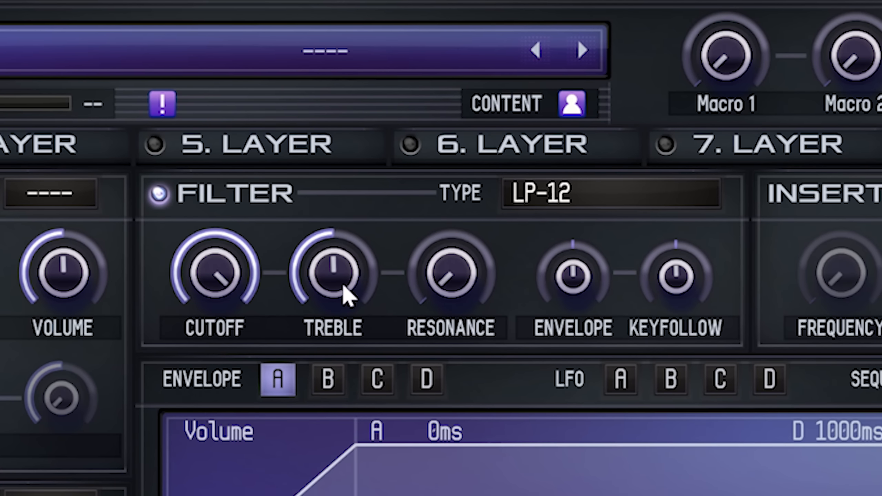
Keep the filter type at Lowpass 12dB, open its cutoff fully and lower its treble to about a third.
{"action": "left_click", "coordinate": [630, 194]}
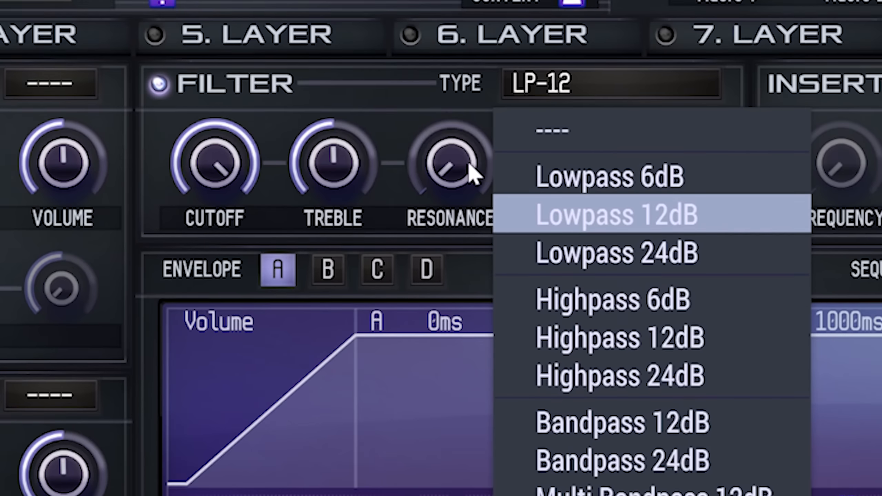
{"action": "left_click", "coordinate": [582, 174]}
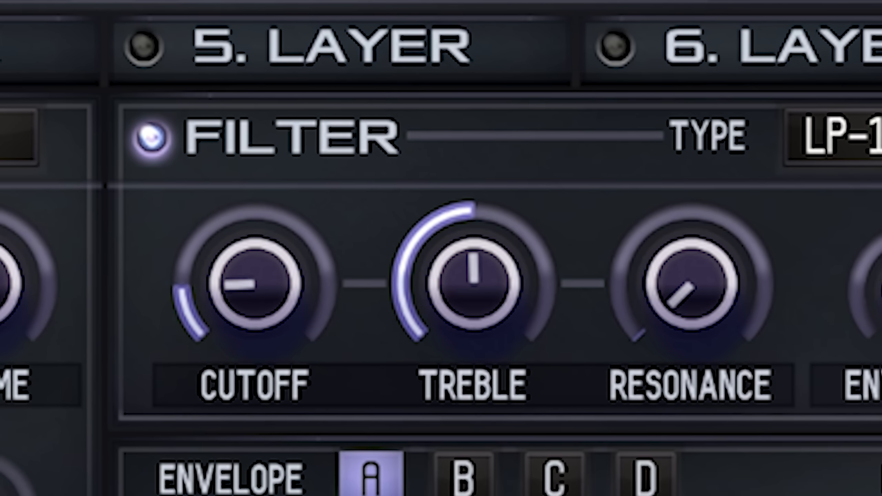
{"action": "left_click_drag", "start_coordinate": [285, 249], "coordinate": [284, 87]}
{"action": "mouse_move", "coordinate": [621, 279]}
{"action": "left_mouse_down"}
{"action": "mouse_move", "coordinate": [621, 115]}
{"action": "mouse_move", "coordinate": [621, 279]}
{"action": "left_mouse_up"}
{"action": "left_click_drag", "start_coordinate": [436, 293], "coordinate": [437, 314]}
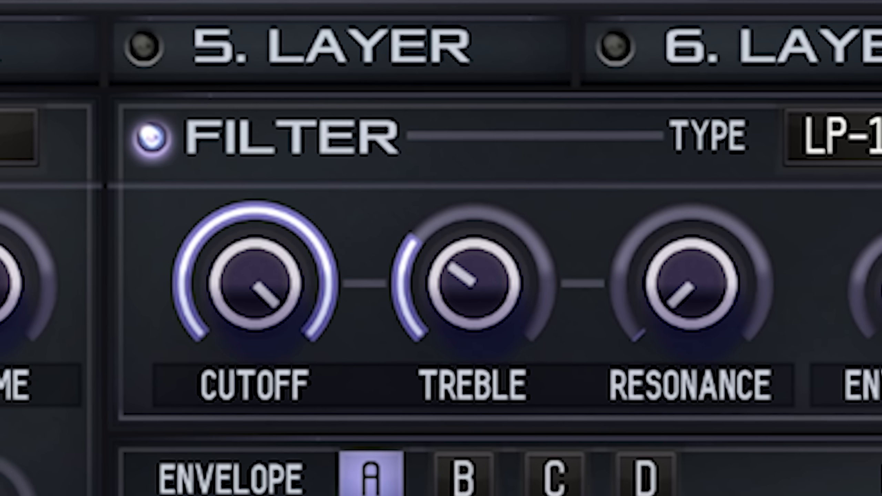
Sweep the filter cutoff on the 12 dB lowpass and on the 12 dB bandpass while the arpeggio plays.
{"action": "left_click_drag", "start_coordinate": [150, 126], "coordinate": [150, 104]}
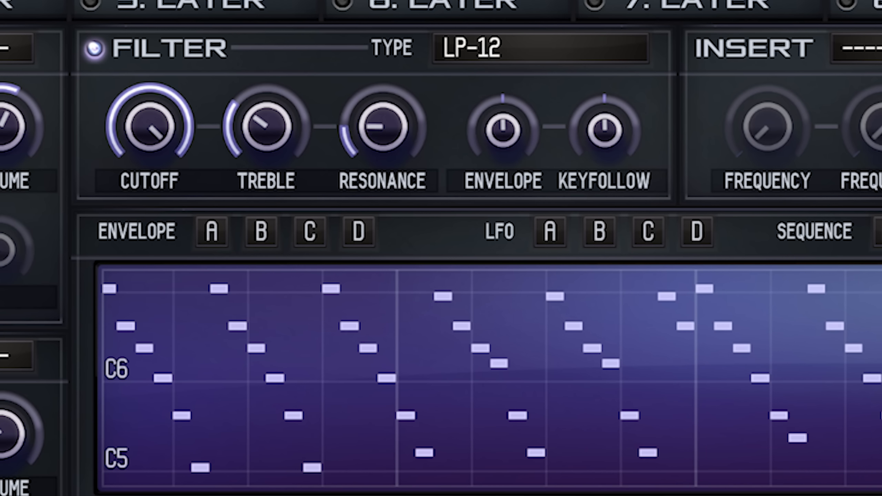
{"action": "left_click_drag", "start_coordinate": [149, 105], "coordinate": [150, 157]}
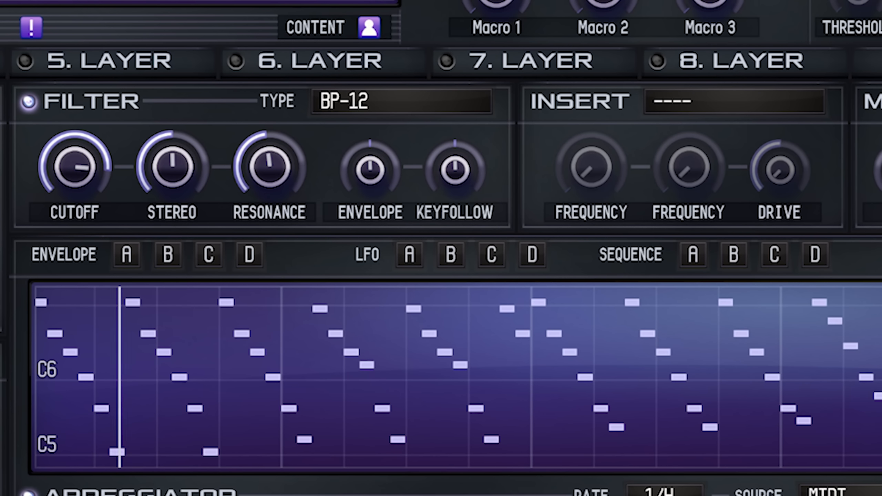
{"action": "left_click_drag", "start_coordinate": [75, 167], "coordinate": [75, 209]}
{"action": "mouse_move", "coordinate": [145, 188]}
{"action": "left_mouse_down"}
{"action": "mouse_move", "coordinate": [145, 163]}
{"action": "mouse_move", "coordinate": [145, 198]}
{"action": "left_mouse_up"}
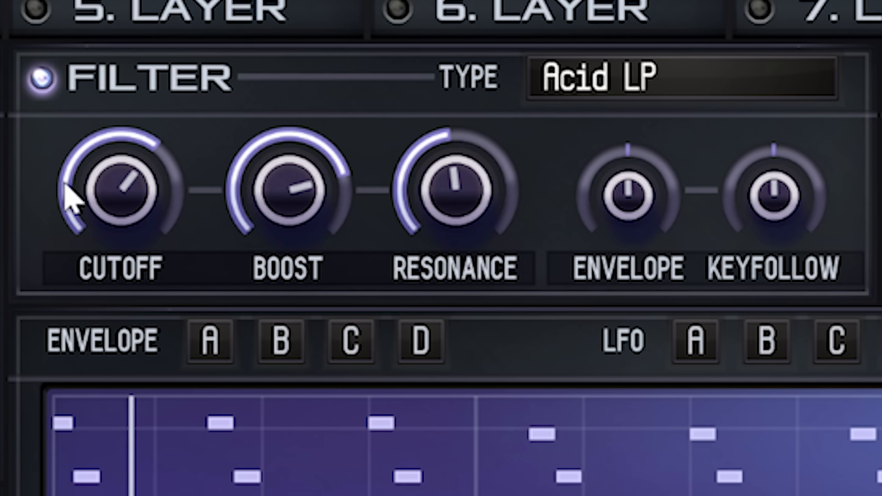
Lower the Acid LP filter's cutoff to about a third and sweep its boost to minimum and up to maximum.
{"action": "left_click_drag", "start_coordinate": [118, 192], "coordinate": [118, 238]}
{"action": "left_click_drag", "start_coordinate": [287, 195], "coordinate": [286, 344]}
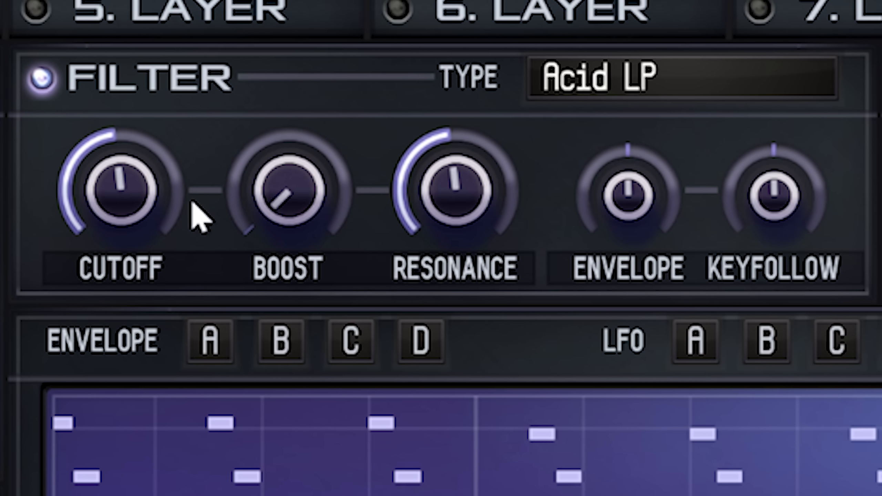
{"action": "left_click_drag", "start_coordinate": [167, 197], "coordinate": [167, 171]}
{"action": "left_click_drag", "start_coordinate": [244, 200], "coordinate": [243, 114]}
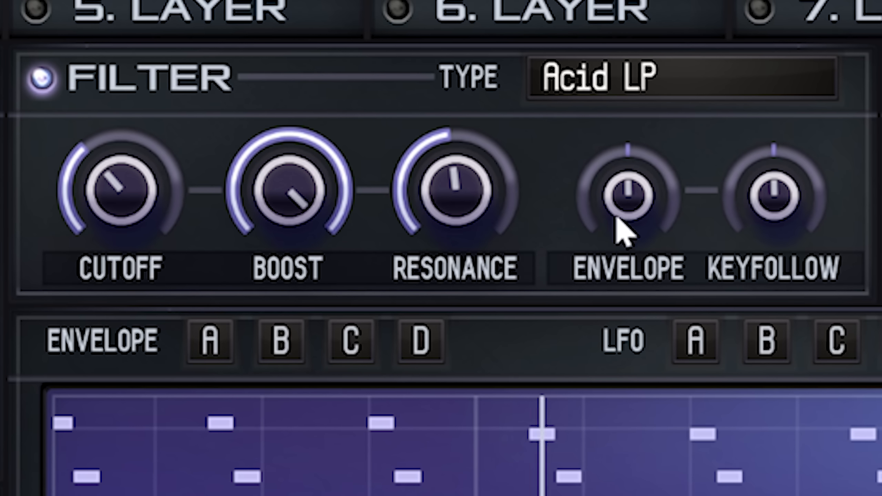
Raise the Acid LP filter's envelope amount slightly above centre and lower its cutoff.
{"action": "left_click_drag", "start_coordinate": [655, 215], "coordinate": [655, 200]}
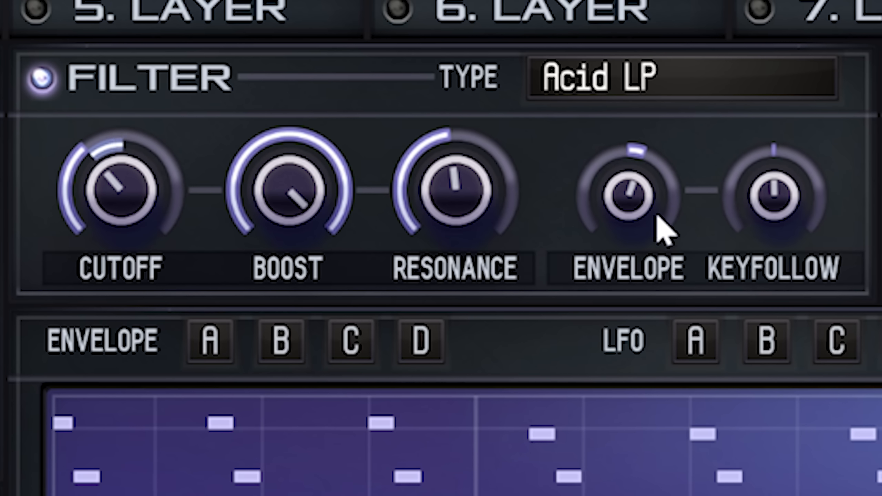
{"action": "mouse_move", "coordinate": [124, 194]}
{"action": "left_mouse_down"}
{"action": "mouse_move", "coordinate": [124, 209]}
{"action": "mouse_move", "coordinate": [124, 176]}
{"action": "mouse_move", "coordinate": [124, 208]}
{"action": "left_mouse_up"}
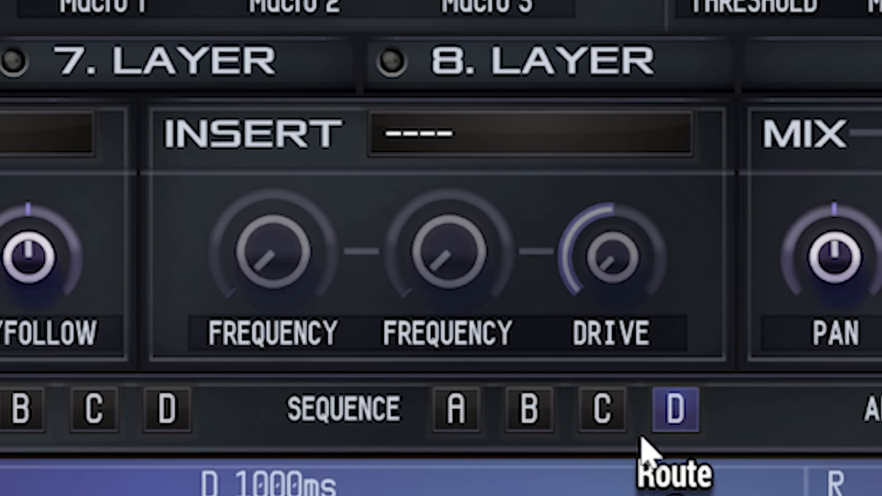
Browse the insert effect types and try the mix section's pan, gain and order controls.
{"action": "left_click", "coordinate": [457, 153]}
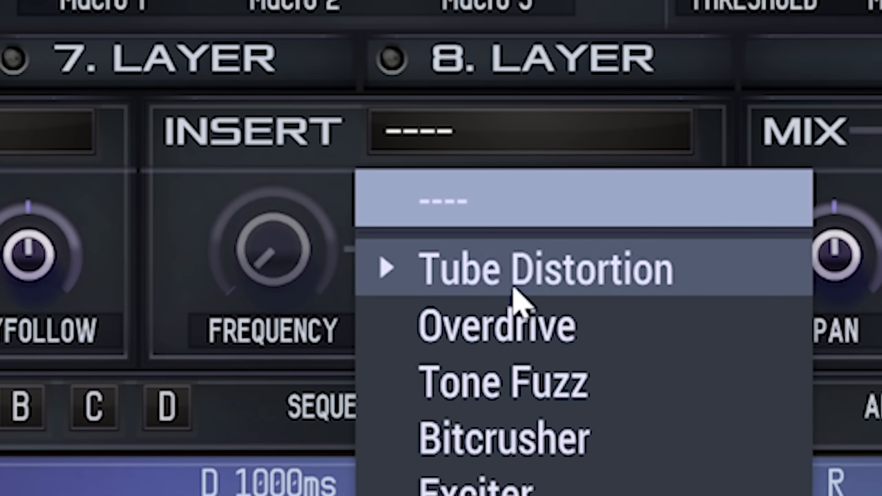
{"action": "left_click", "coordinate": [512, 24]}
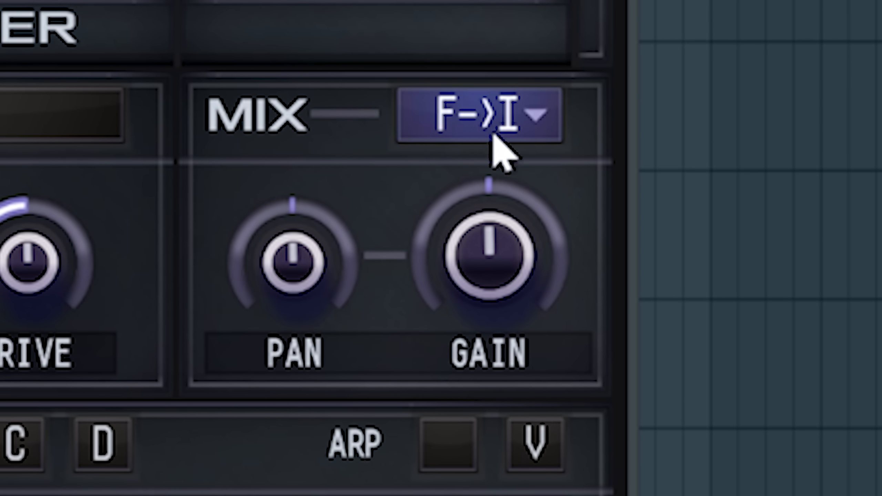
{"action": "left_click_drag", "start_coordinate": [295, 305], "coordinate": [295, 288]}
{"action": "mouse_move", "coordinate": [469, 276]}
{"action": "left_mouse_down"}
{"action": "mouse_move", "coordinate": [469, 261]}
{"action": "mouse_move", "coordinate": [469, 289]}
{"action": "mouse_move", "coordinate": [468, 276]}
{"action": "left_mouse_up"}
{"action": "left_click", "coordinate": [474, 118]}
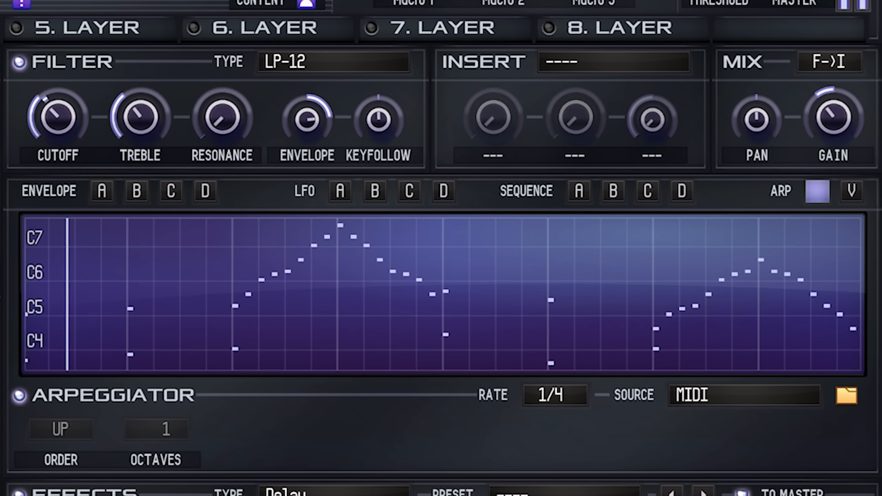
Load the Overdrive insert effect and raise its drive to about three quarters.
{"action": "left_click", "coordinate": [578, 70]}
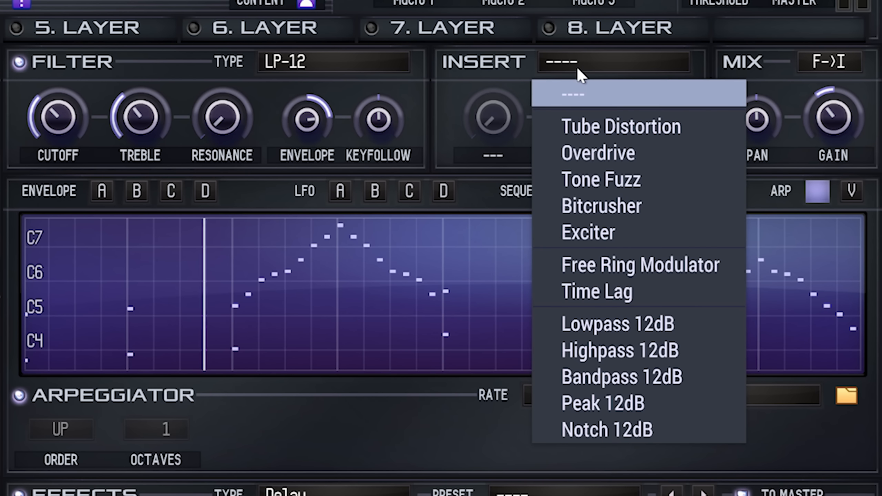
{"action": "left_click", "coordinate": [599, 153]}
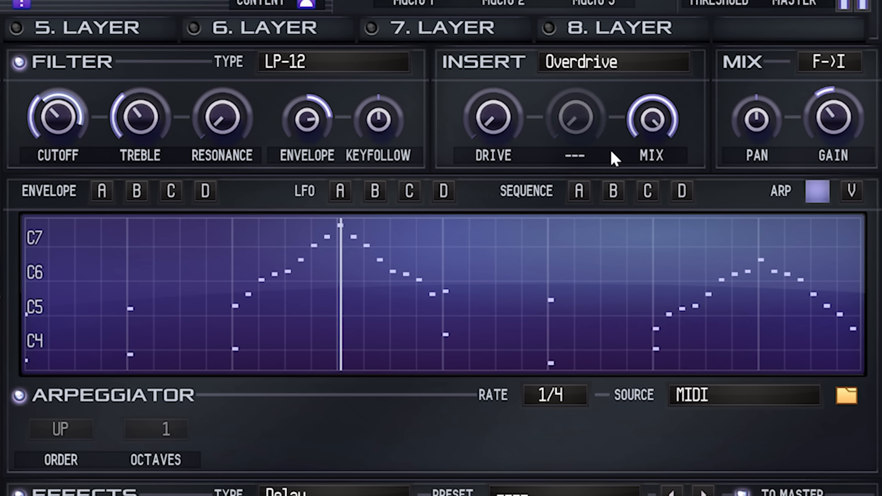
{"action": "left_click_drag", "start_coordinate": [493, 118], "coordinate": [493, 55]}
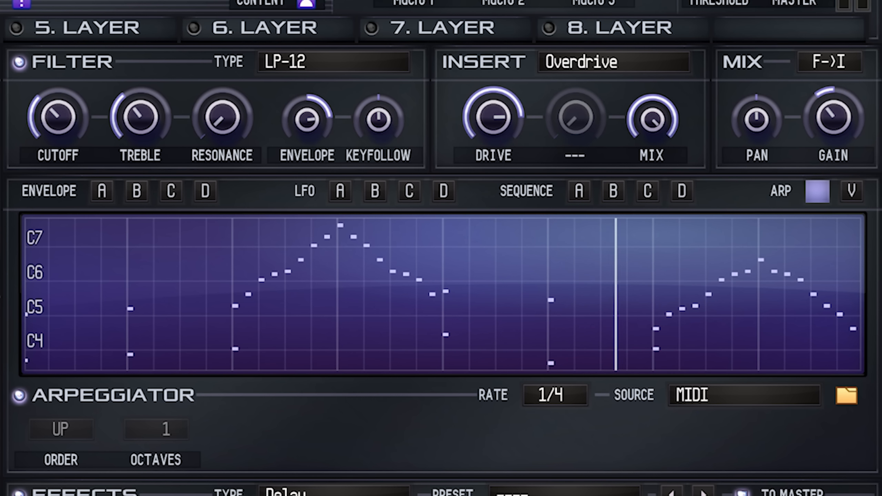
Compare the mix orders Insert -> Filter and Filter -> Insert, ending on Insert -> Filter.
{"action": "left_click", "coordinate": [830, 61]}
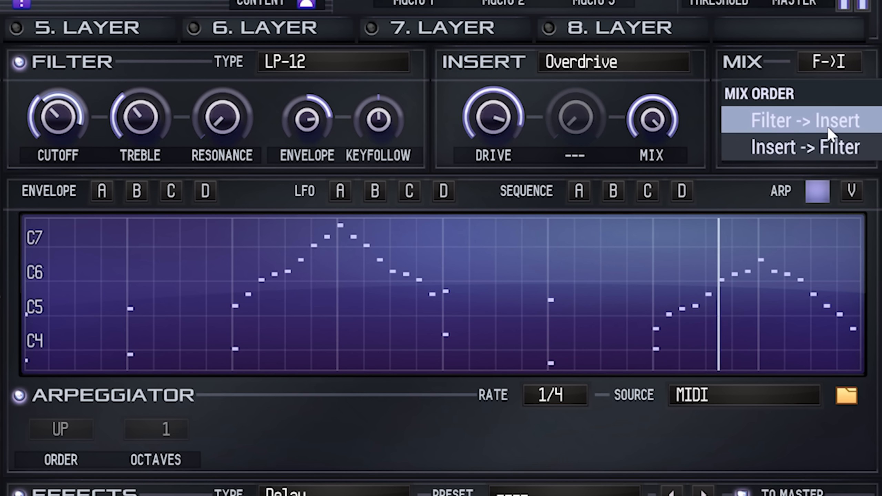
{"action": "left_click", "coordinate": [827, 148]}
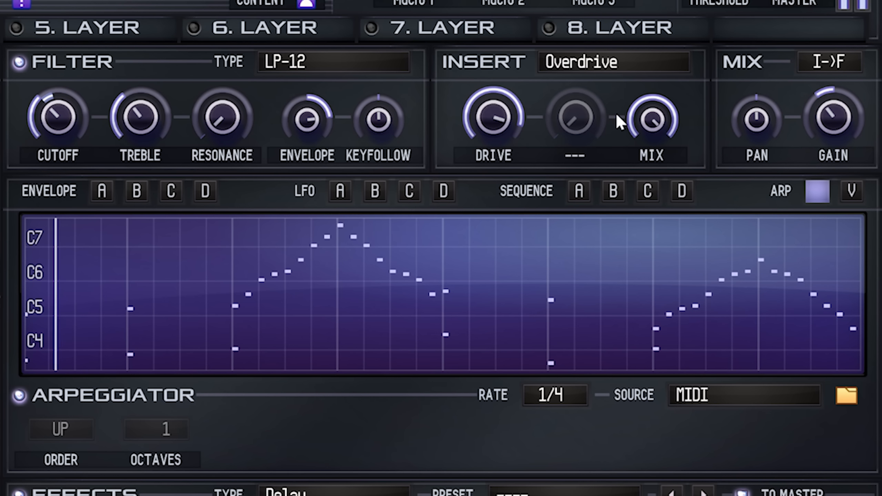
{"action": "left_click", "coordinate": [805, 61]}
{"action": "left_click", "coordinate": [818, 121]}
{"action": "left_click", "coordinate": [834, 61]}
{"action": "left_click", "coordinate": [817, 149]}
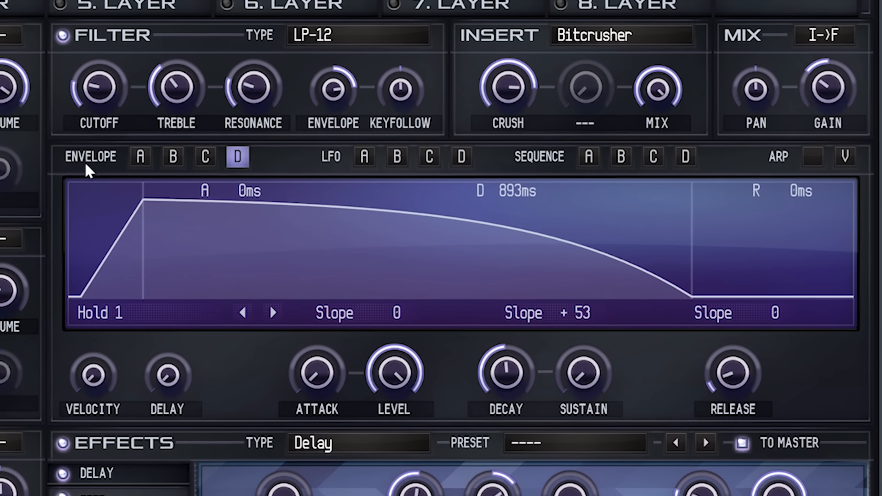
Examine envelopes A to D, LFOs A to D and sequences A to D one after another.
{"action": "left_click", "coordinate": [257, 155]}
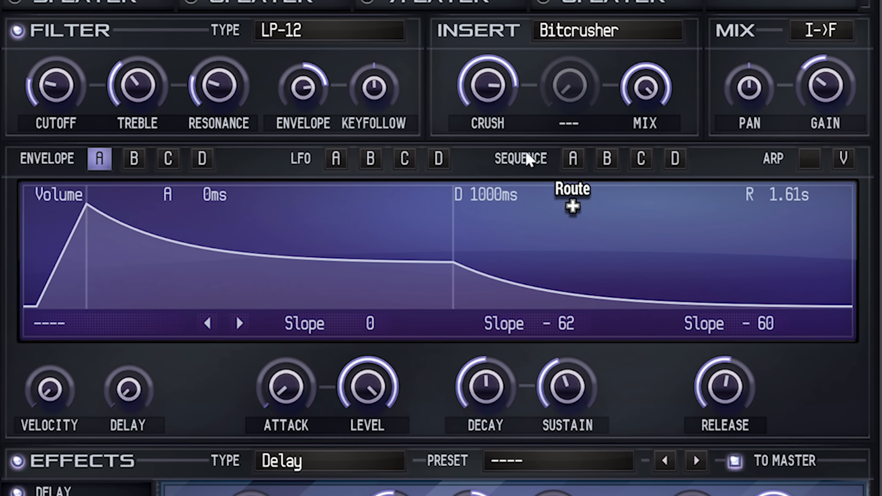
{"action": "left_click", "coordinate": [135, 162]}
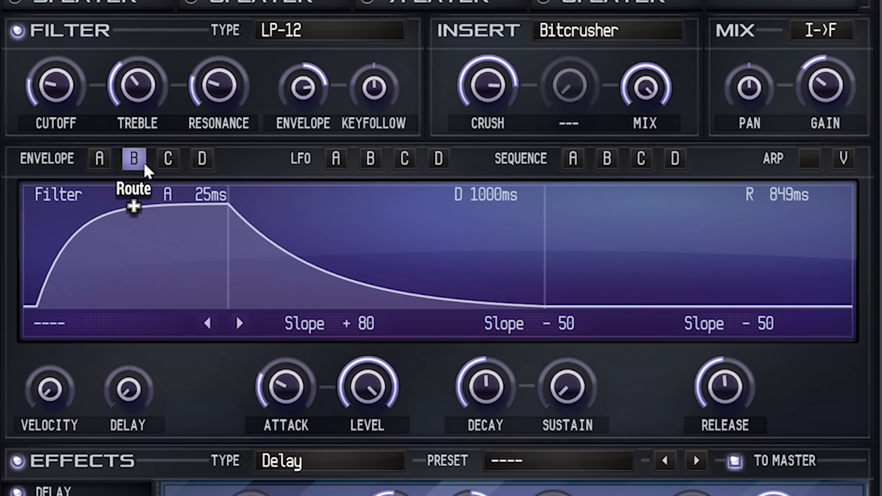
{"action": "left_click", "coordinate": [168, 163]}
{"action": "left_click", "coordinate": [202, 163]}
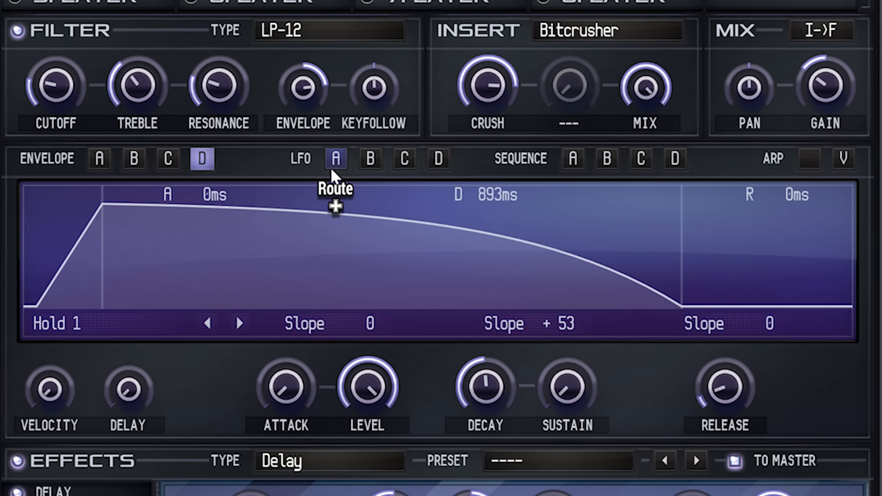
{"action": "left_click", "coordinate": [336, 158]}
{"action": "left_click", "coordinate": [371, 160]}
{"action": "left_click", "coordinate": [405, 163]}
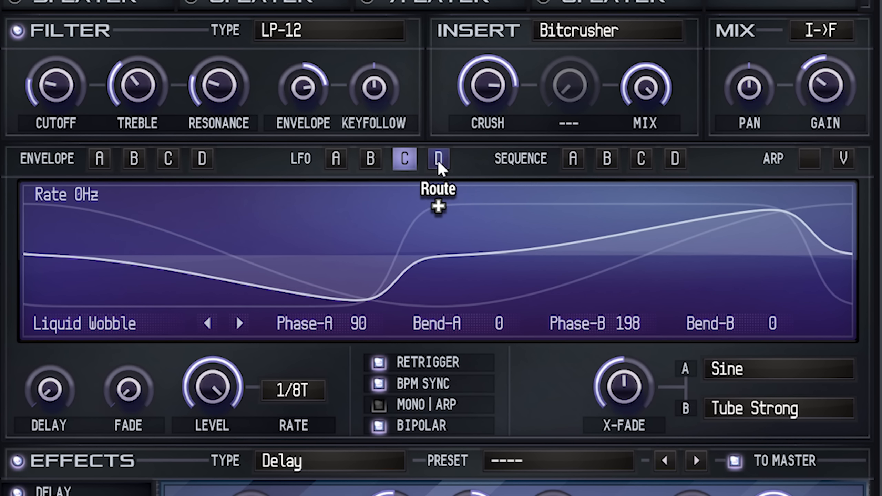
{"action": "left_click", "coordinate": [439, 164]}
{"action": "left_click", "coordinate": [577, 164]}
{"action": "left_click", "coordinate": [610, 162]}
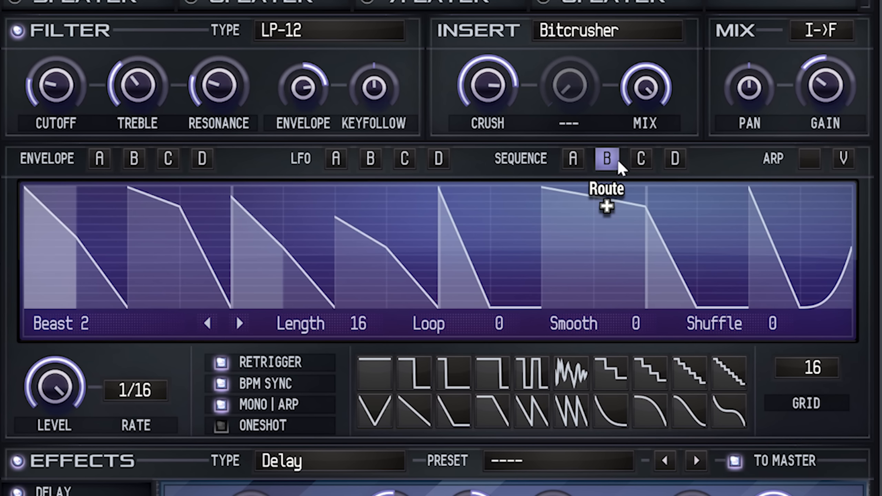
{"action": "left_click", "coordinate": [642, 161]}
{"action": "left_click", "coordinate": [676, 164]}
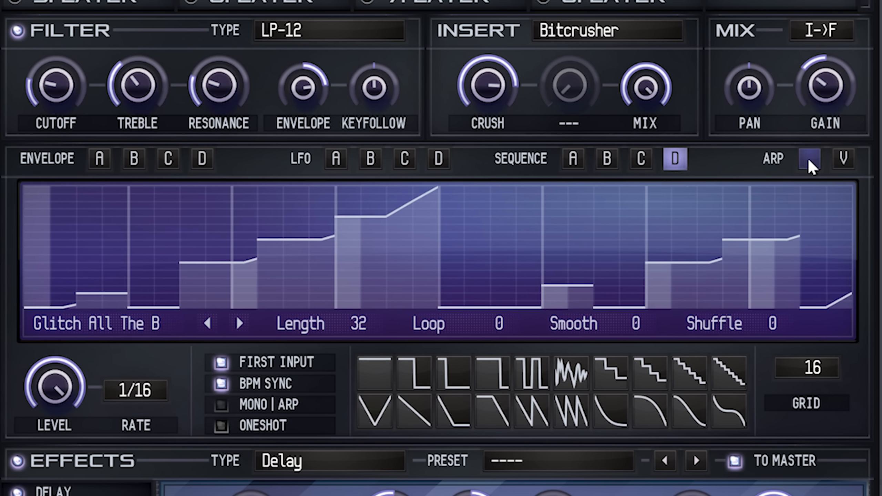
Switch the arpeggiator's source to MIDI File.
{"action": "left_click", "coordinate": [810, 161]}
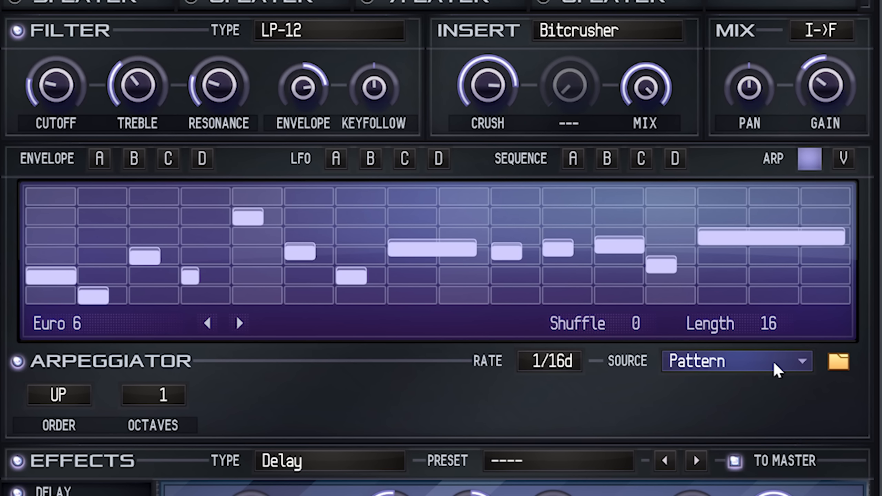
{"action": "left_click", "coordinate": [777, 370]}
{"action": "left_click", "coordinate": [724, 419]}
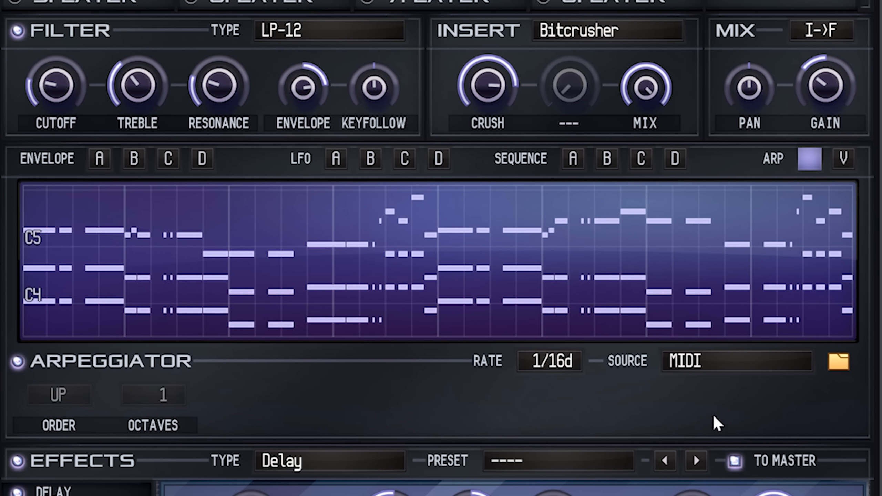
Look through the MIDI channel and keying options in the voicing settings.
{"action": "left_click", "coordinate": [844, 161]}
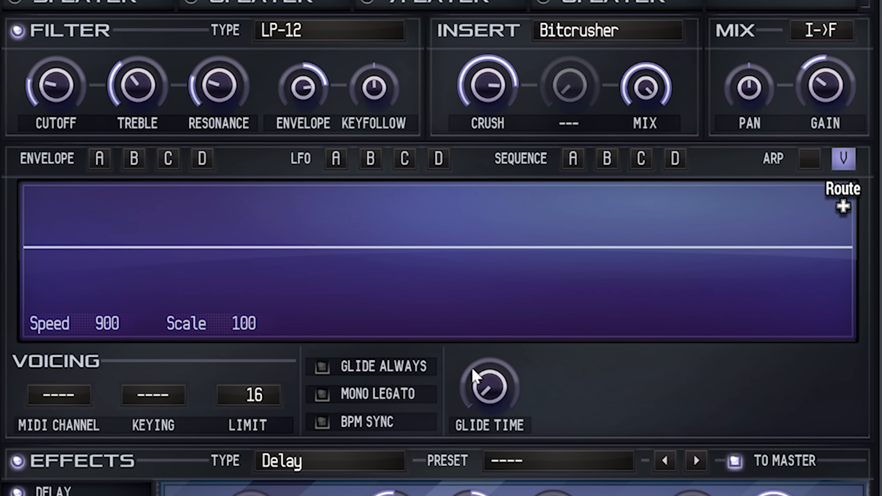
{"action": "left_click", "coordinate": [86, 396]}
{"action": "left_click", "coordinate": [89, 398]}
{"action": "left_click", "coordinate": [158, 398]}
{"action": "left_click", "coordinate": [158, 398]}
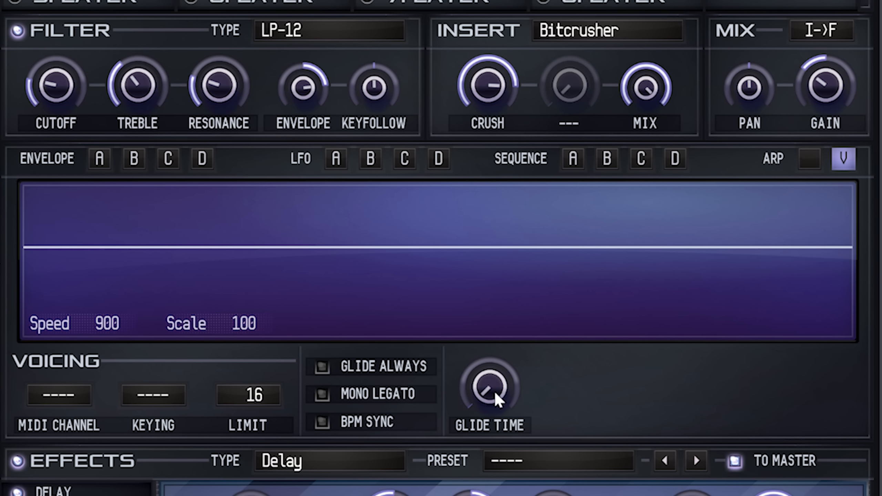
Try a 90 ms attack on volume envelope A, set its release to 370 ms and shorten the attack again.
{"action": "left_click", "coordinate": [100, 159]}
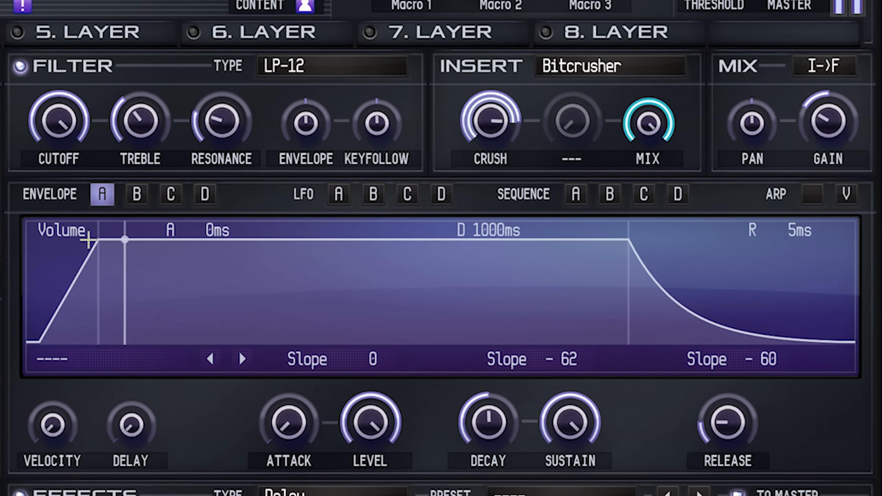
{"action": "left_click_drag", "start_coordinate": [286, 388], "coordinate": [285, 381]}
{"action": "left_click_drag", "start_coordinate": [289, 422], "coordinate": [289, 400]}
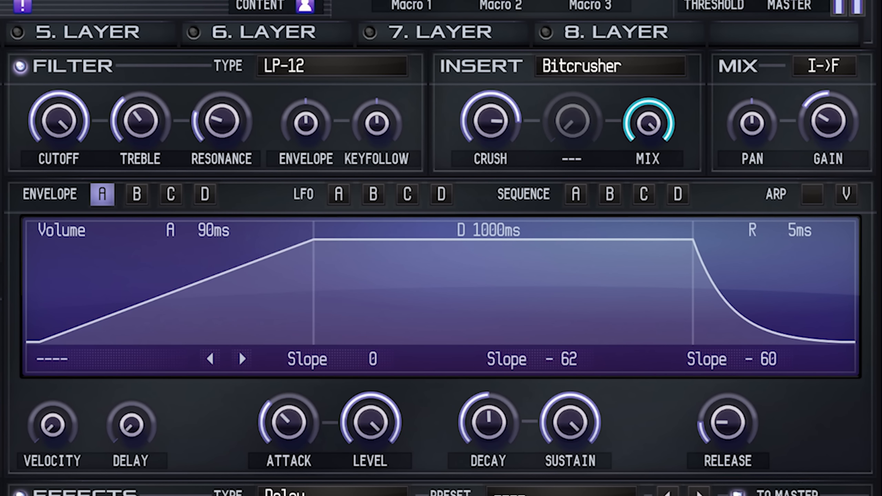
{"action": "left_click_drag", "start_coordinate": [728, 423], "coordinate": [728, 389]}
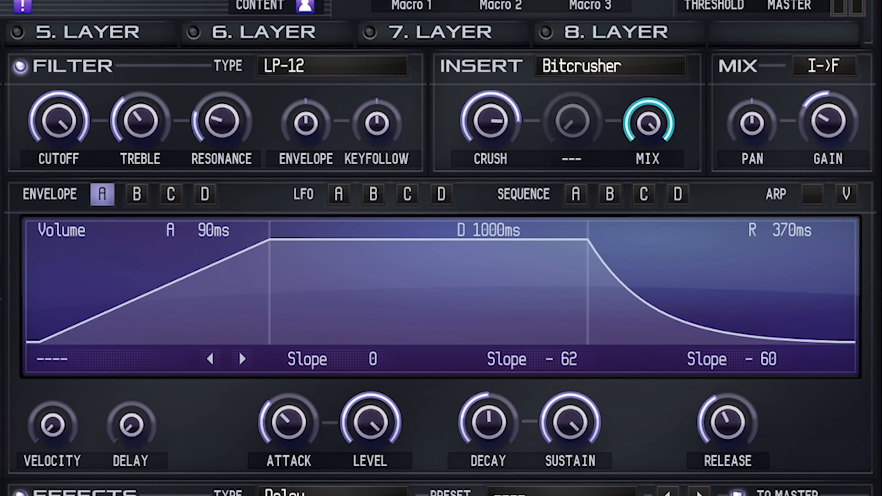
{"action": "left_click_drag", "start_coordinate": [289, 422], "coordinate": [289, 431]}
Show filter envelope B and raise the filter's envelope amount above centre.
{"action": "left_click", "coordinate": [137, 194]}
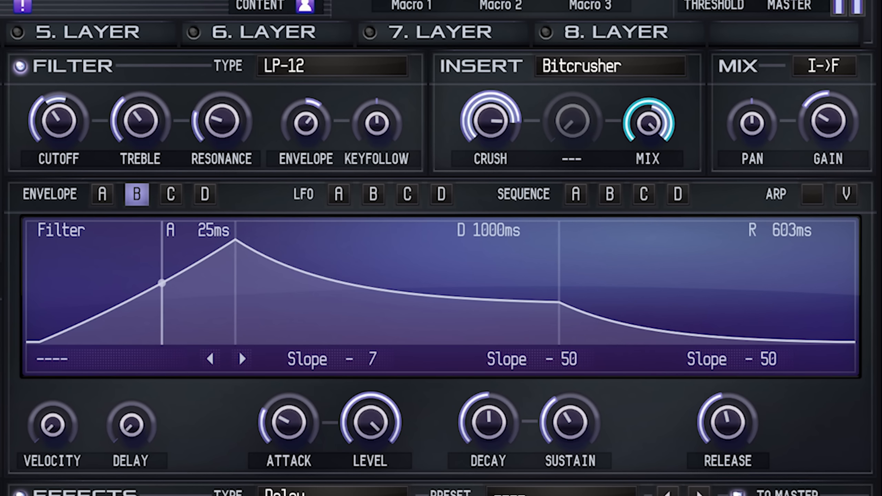
{"action": "left_click_drag", "start_coordinate": [306, 123], "coordinate": [306, 112]}
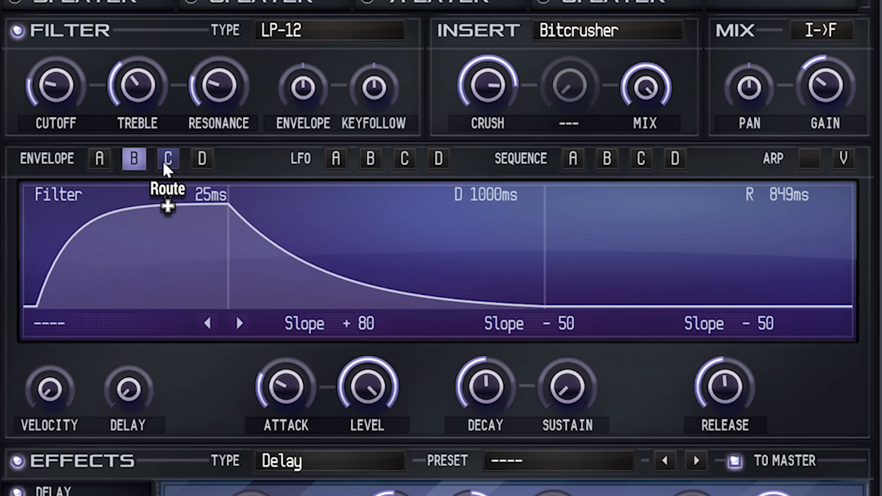
View envelopes C and D, and route envelope A to the Bitcrusher's crush and LFO A to its mix.
{"action": "left_click", "coordinate": [170, 194]}
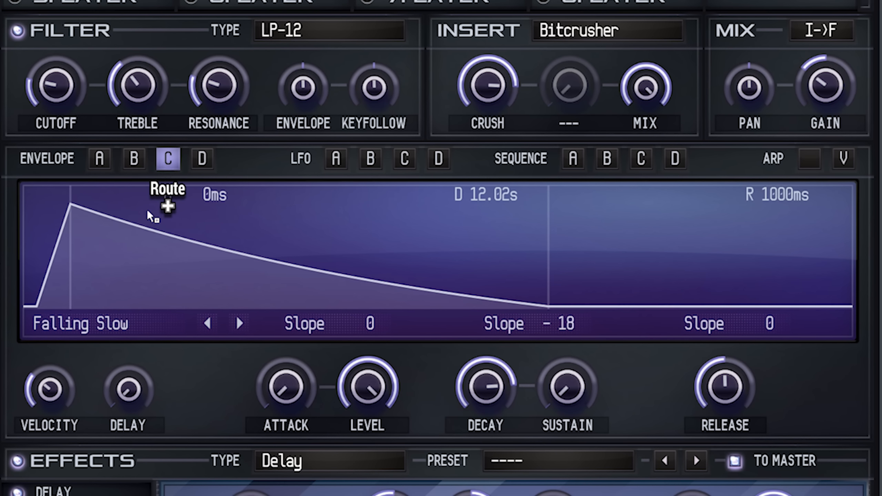
{"action": "left_click", "coordinate": [202, 159]}
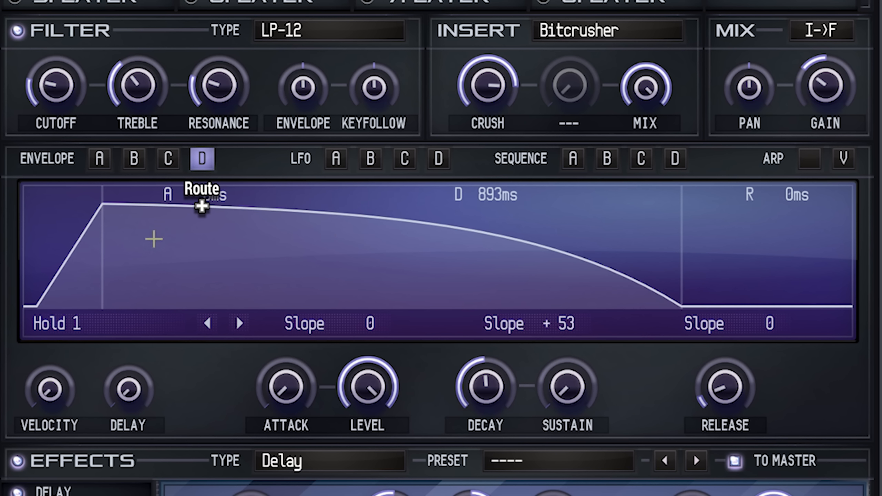
{"action": "left_click_drag", "start_coordinate": [99, 205], "coordinate": [496, 98]}
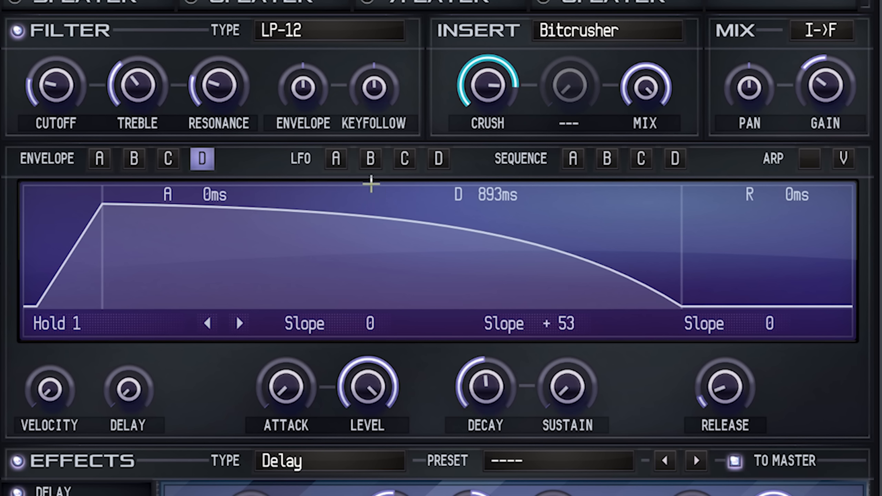
{"action": "left_click_drag", "start_coordinate": [335, 205], "coordinate": [648, 91]}
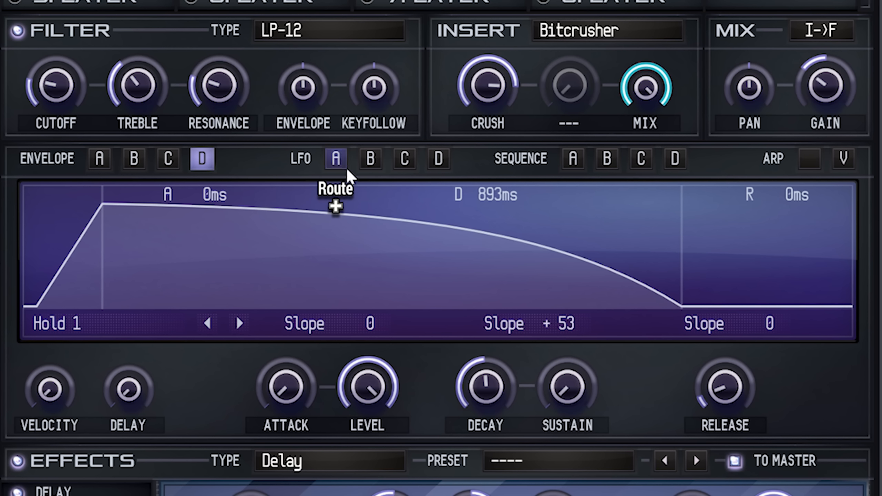
Redraw two neighbouring falling steps of sequence A as rising ramps.
{"action": "mouse_move", "coordinate": [564, 177]}
{"action": "left_click", "coordinate": [576, 169]}
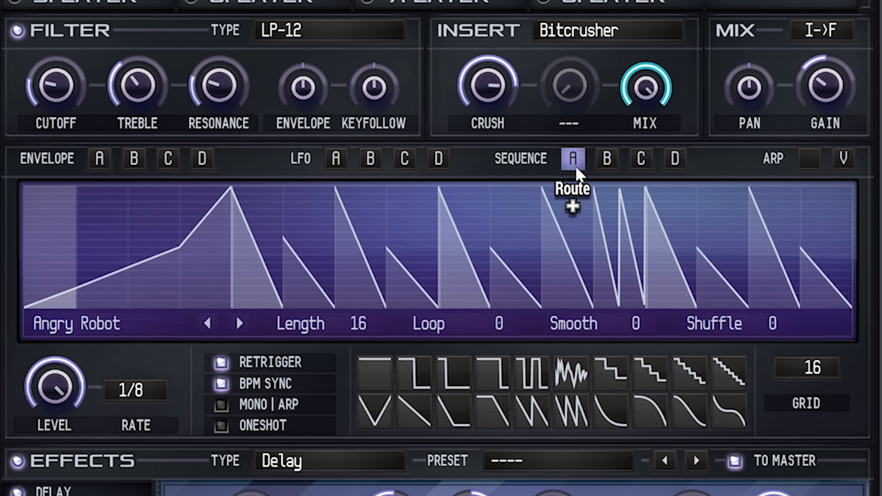
{"action": "mouse_move", "coordinate": [335, 276]}
{"action": "left_mouse_down"}
{"action": "mouse_move", "coordinate": [335, 203]}
{"action": "mouse_move", "coordinate": [319, 260]}
{"action": "mouse_move", "coordinate": [384, 232]}
{"action": "left_mouse_up"}
{"action": "left_click", "coordinate": [355, 259]}
{"action": "mouse_move", "coordinate": [360, 322]}
{"action": "left_mouse_down"}
{"action": "mouse_move", "coordinate": [361, 306]}
{"action": "mouse_move", "coordinate": [362, 318]}
{"action": "mouse_move", "coordinate": [375, 320]}
{"action": "left_mouse_up"}
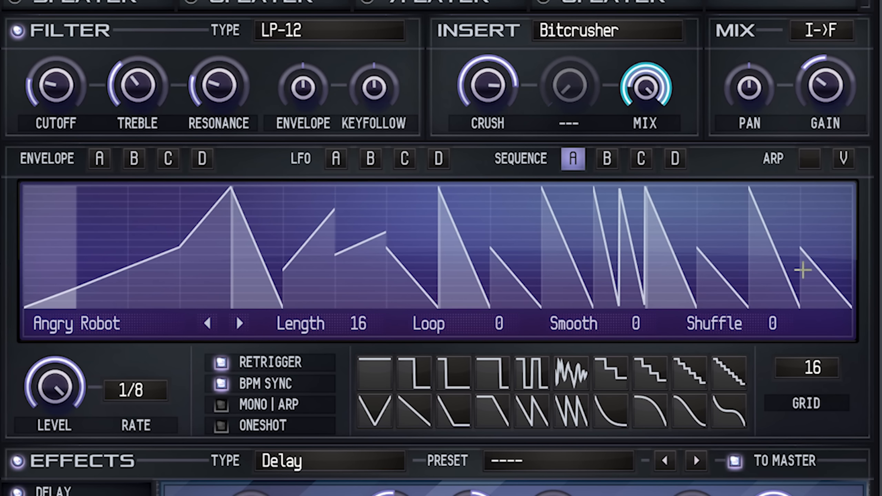
Set the arpeggiator's source to Pattern.
{"action": "left_click", "coordinate": [808, 163]}
{"action": "left_click", "coordinate": [700, 367]}
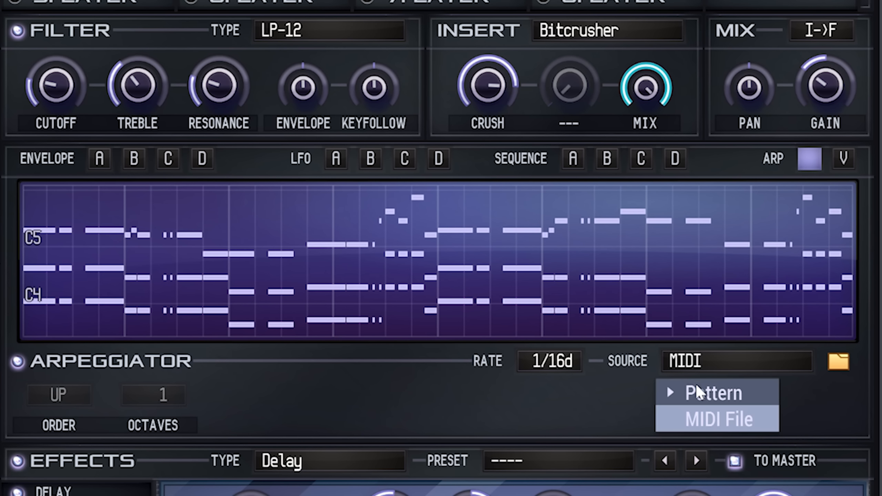
{"action": "left_click", "coordinate": [682, 392]}
Raise the second and third arpeggiator pattern notes to +12 and set the playing order to Down -> Up.
{"action": "left_click_drag", "start_coordinate": [92, 260], "coordinate": [153, 245]}
{"action": "left_click", "coordinate": [59, 395]}
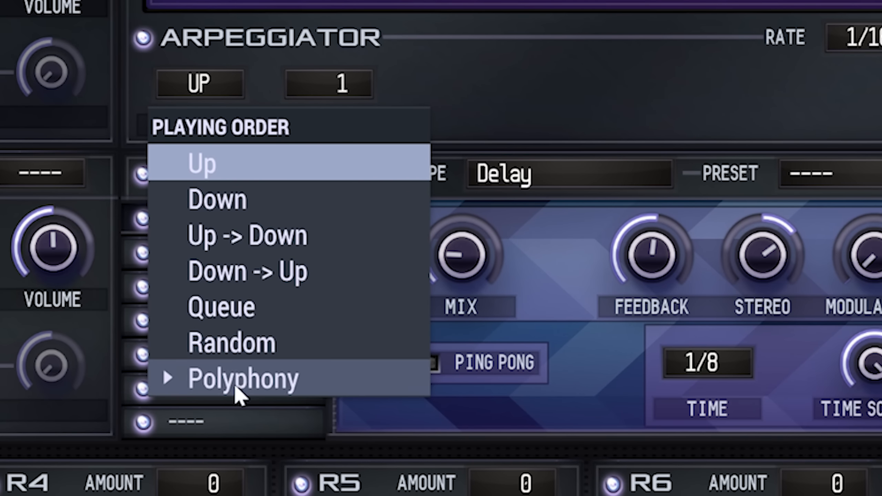
{"action": "left_click", "coordinate": [230, 268]}
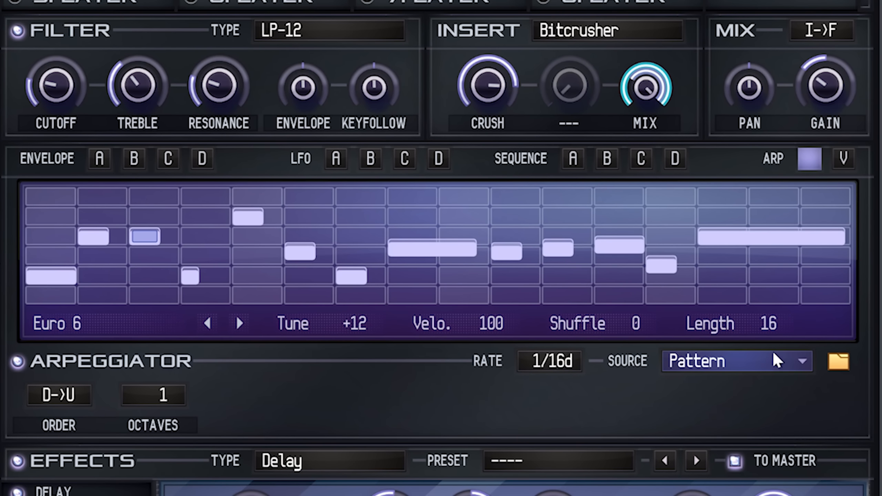
Choose a different source for the arpeggiator.
{"action": "left_click", "coordinate": [770, 369]}
{"action": "left_click", "coordinate": [678, 420]}
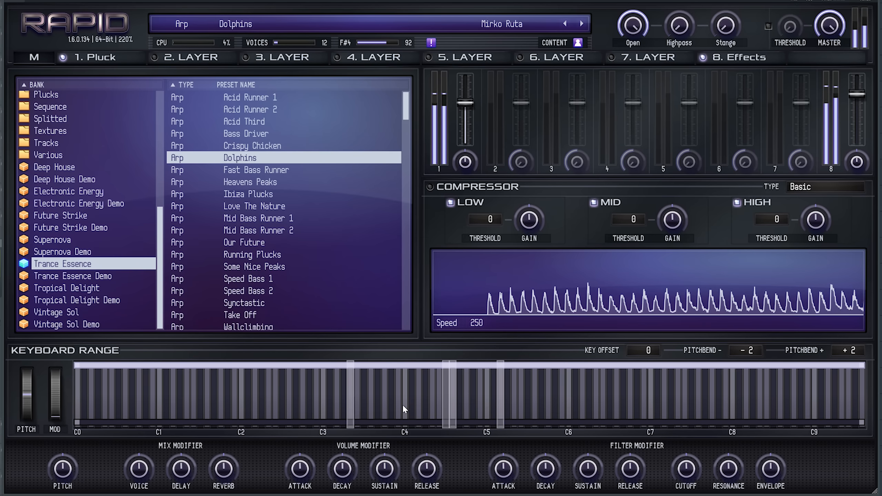
Open the Pluck layer of the Dolphins preset and adjust the Highpass macro while it plays.
{"action": "left_click", "coordinate": [113, 57]}
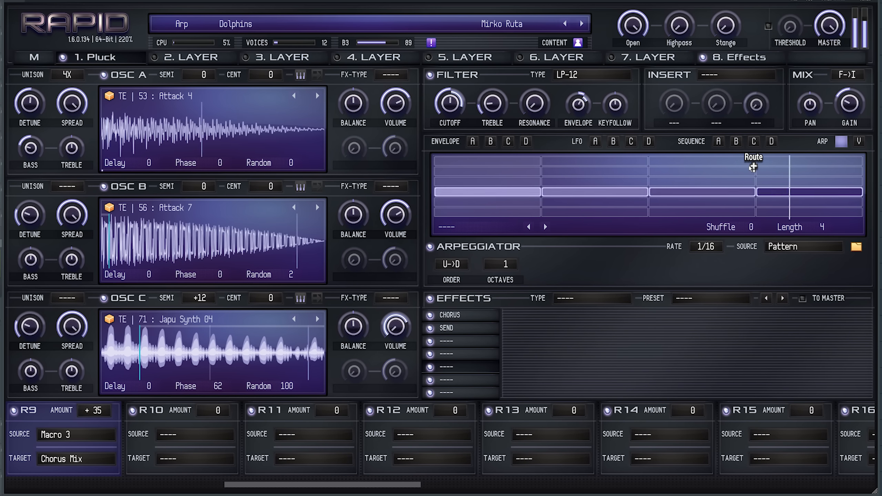
{"action": "left_click_drag", "start_coordinate": [718, 166], "coordinate": [659, 19]}
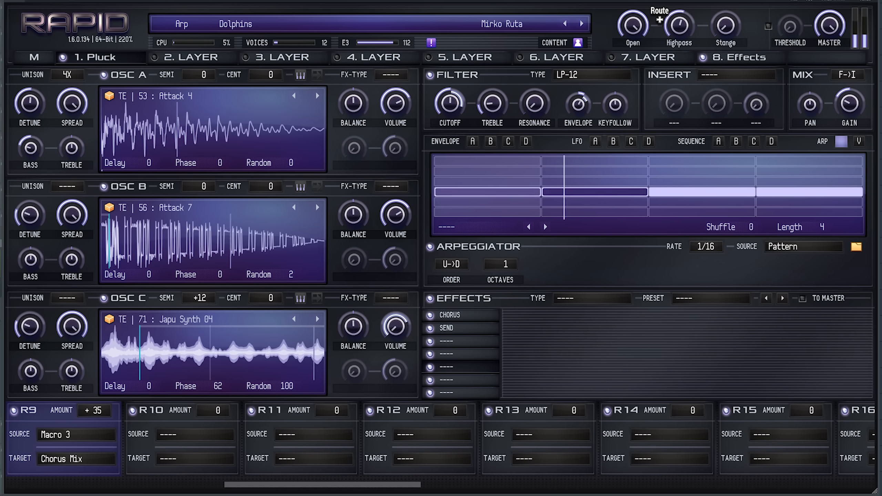
{"action": "left_click_drag", "start_coordinate": [680, 25], "coordinate": [679, 15]}
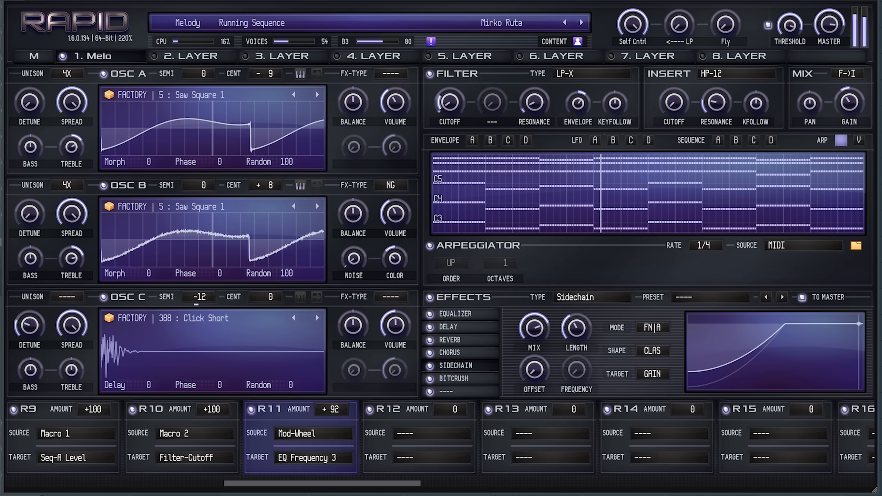
Examine sequence A in the Running Sequence preset, the routings modulating the filter cutoff, and the layer's arpeggiator.
{"action": "left_click", "coordinate": [718, 141]}
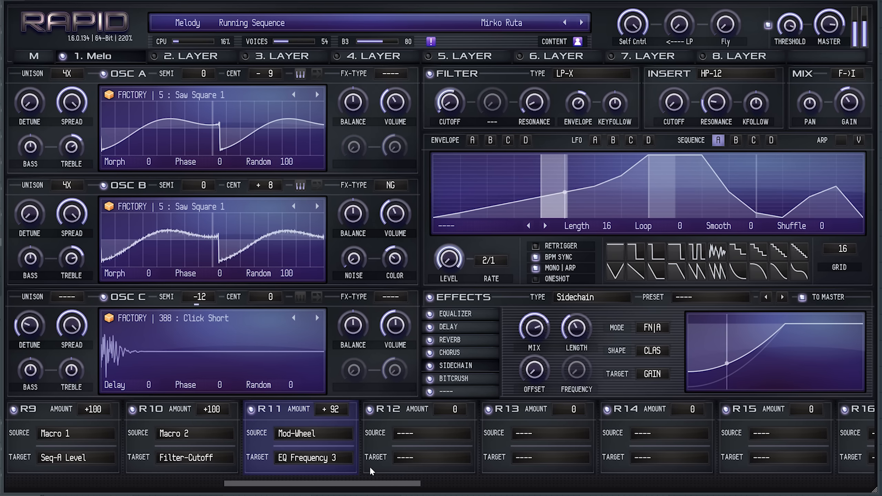
{"action": "right_click", "coordinate": [456, 108]}
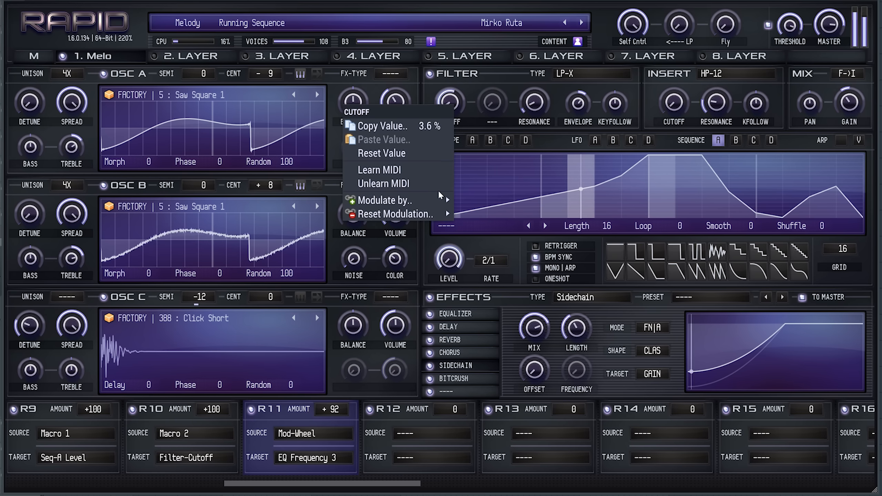
{"action": "mouse_move", "coordinate": [448, 216]}
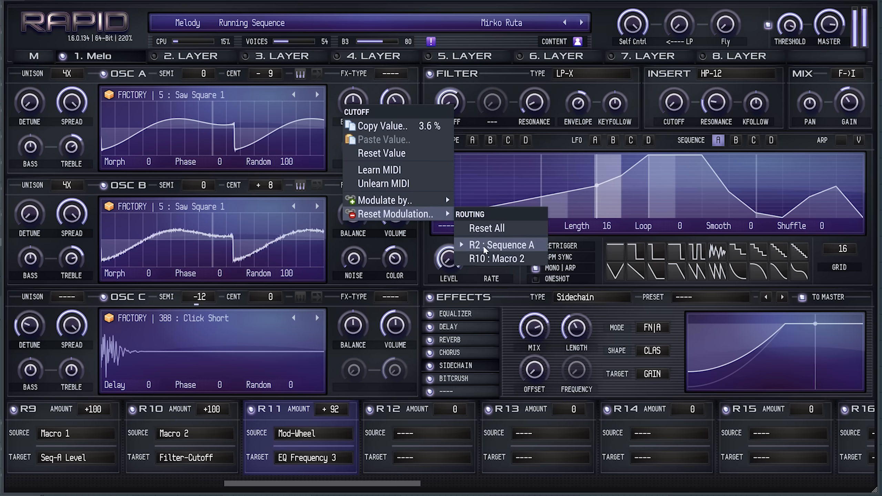
{"action": "left_click_drag", "start_coordinate": [381, 484], "coordinate": [163, 484]}
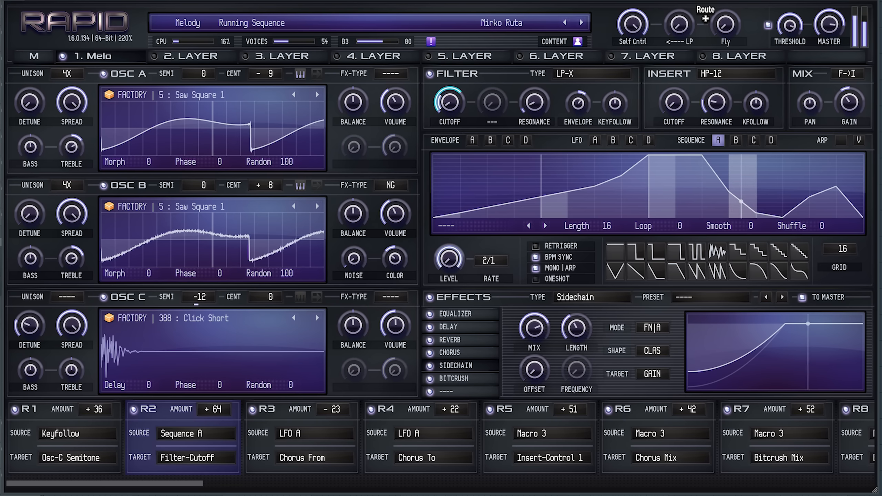
{"action": "left_click", "coordinate": [842, 140]}
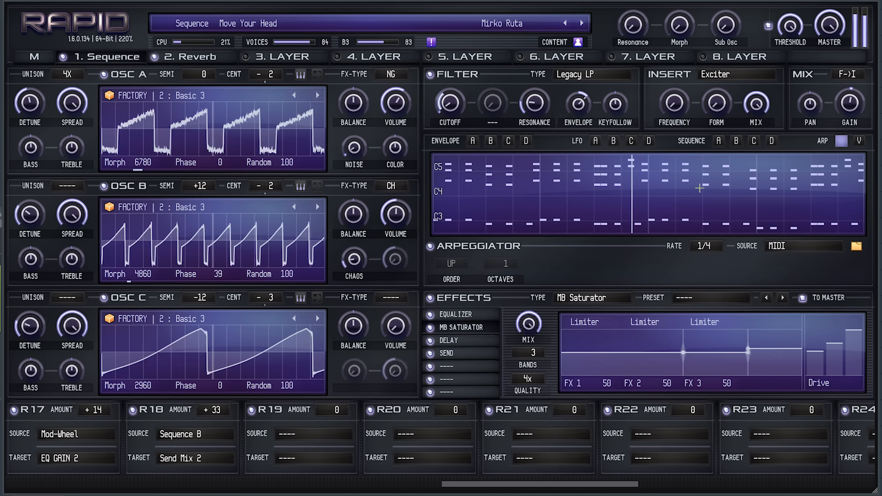
View sequences A and B, the Send effect and the arpeggiator of the Move Your Head preset's Sequence layer.
{"action": "left_click", "coordinate": [718, 141]}
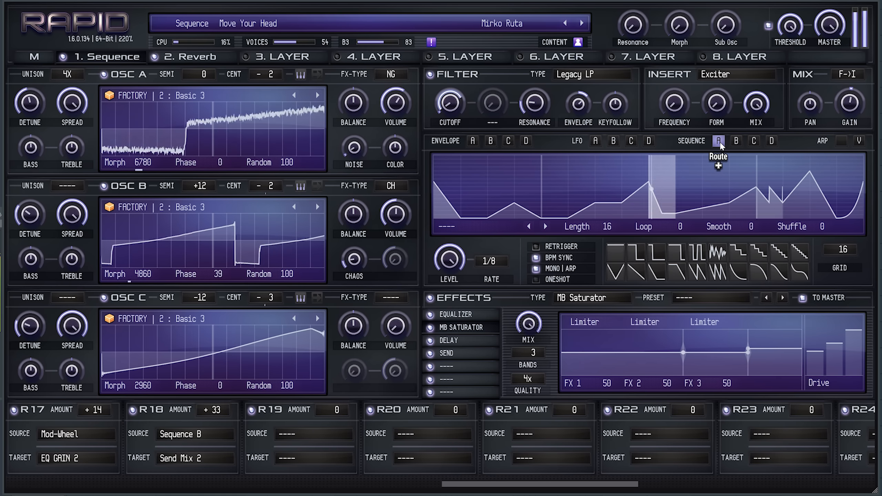
{"action": "left_click", "coordinate": [735, 142]}
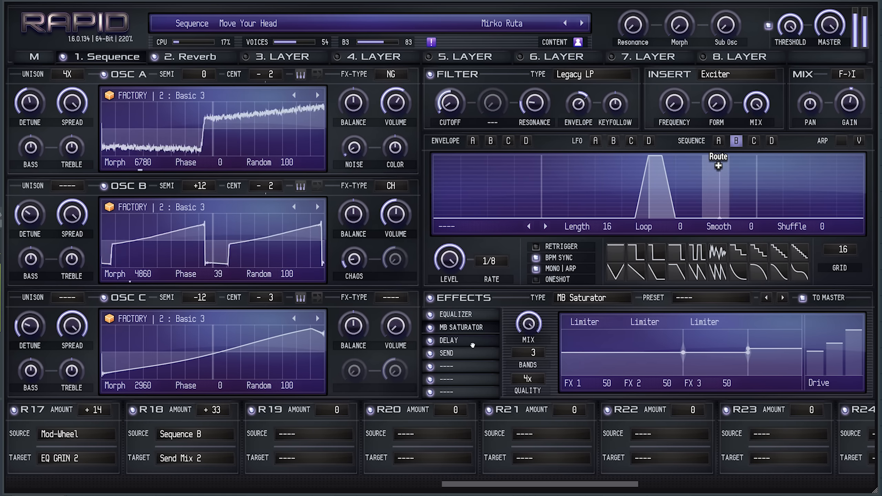
{"action": "left_click", "coordinate": [464, 354]}
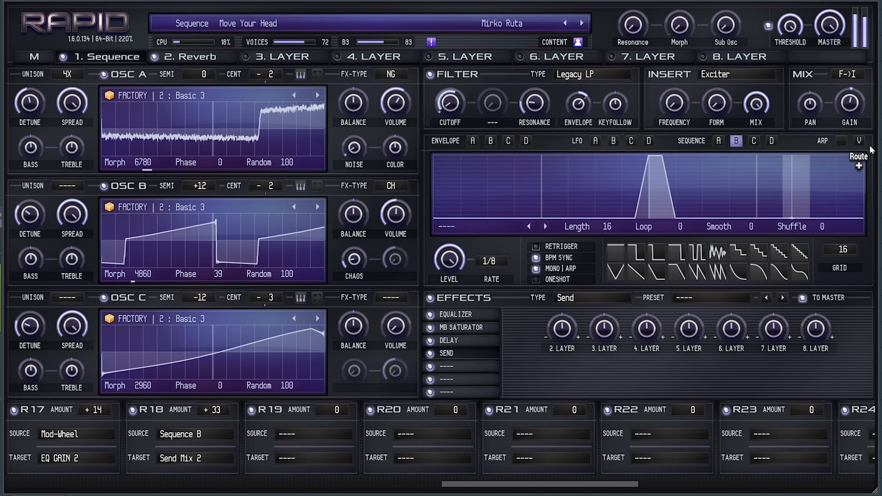
{"action": "left_click", "coordinate": [841, 141]}
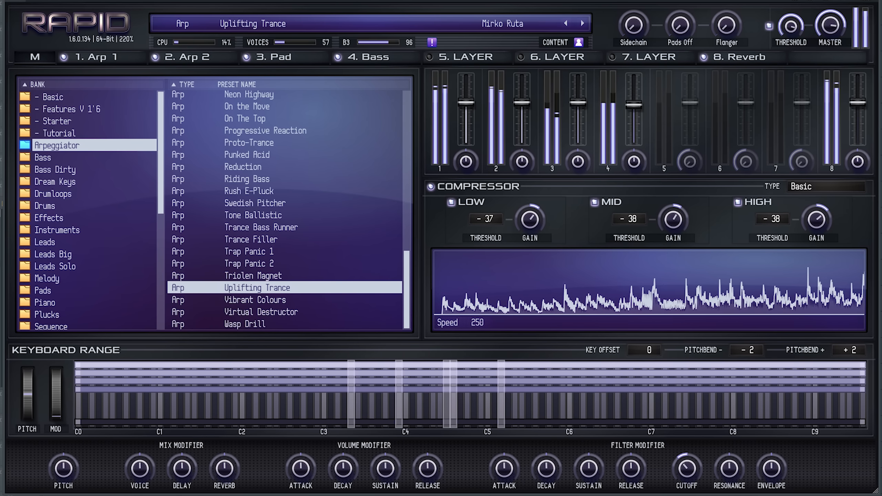
Look through the Arp 1, Arp 2 and Bass layers of the Uplifting Trance preset, returning to Arp 1.
{"action": "left_click", "coordinate": [110, 57]}
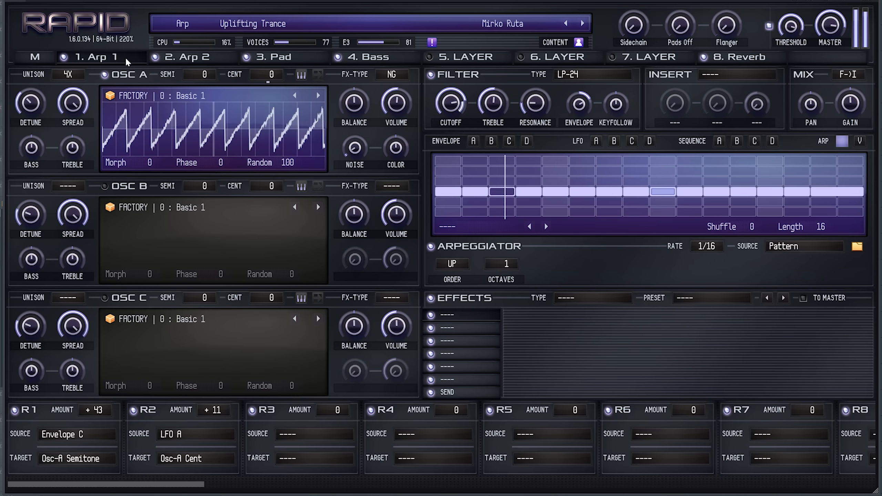
{"action": "left_click", "coordinate": [188, 56]}
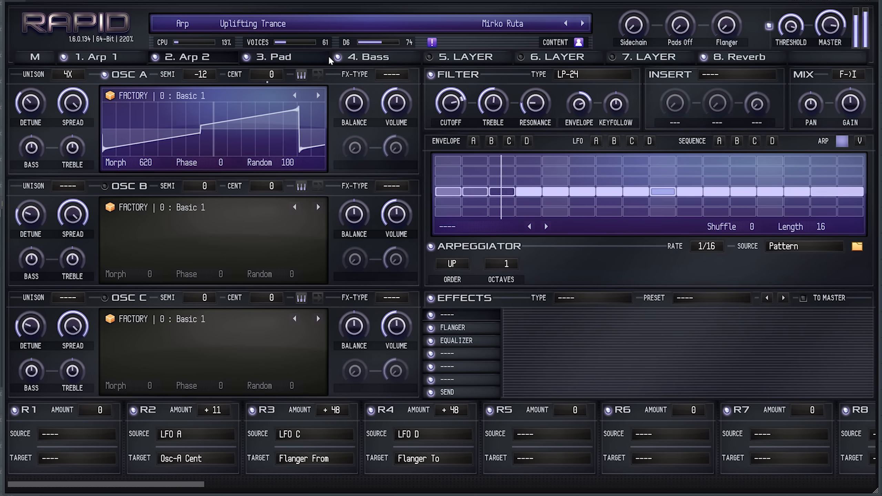
{"action": "left_click", "coordinate": [347, 57]}
{"action": "left_click", "coordinate": [116, 58]}
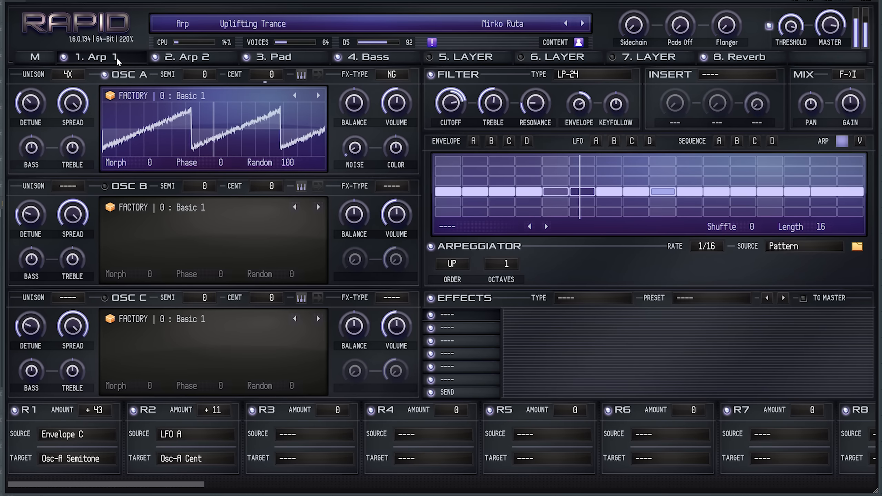
View the Flanger, Equalizer, Dual Delay and Sidechain effects on the Reverb layer.
{"action": "left_click", "coordinate": [731, 57]}
{"action": "left_click", "coordinate": [465, 353]}
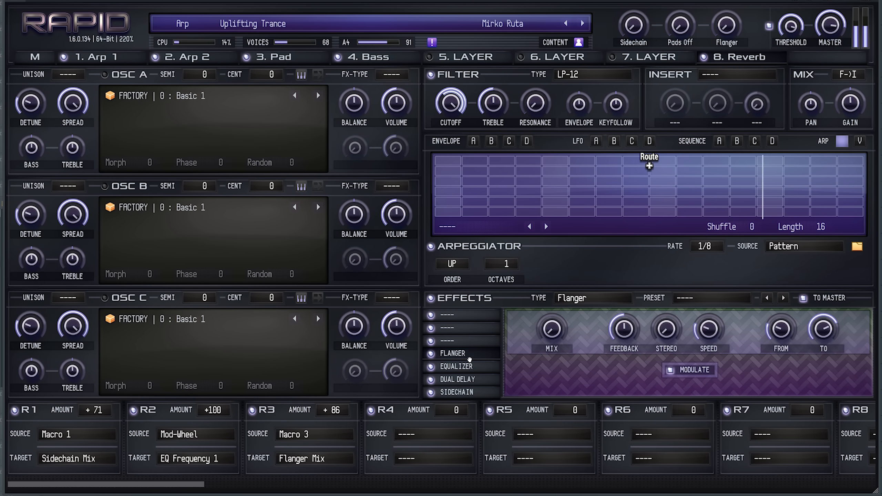
{"action": "left_click", "coordinate": [467, 366]}
{"action": "left_click", "coordinate": [471, 379]}
{"action": "left_click", "coordinate": [473, 391]}
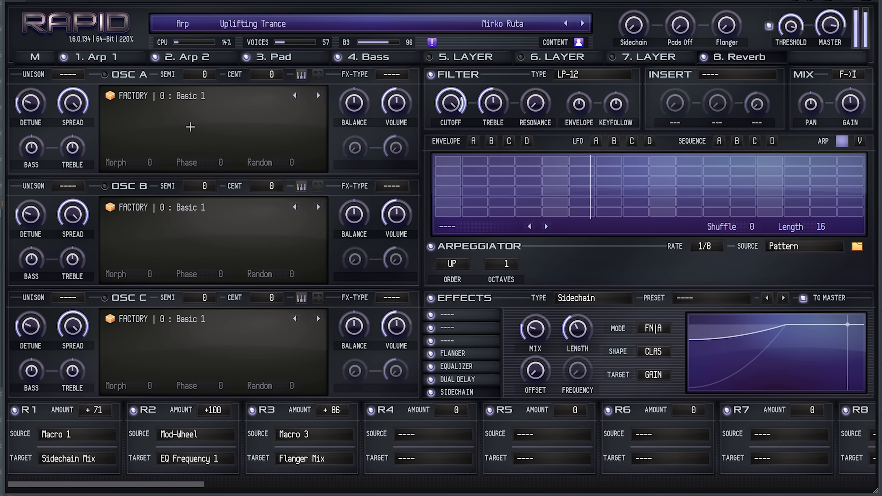
Compare the Arp 1 layer's Send effect with the Equalizer on the Reverb layer.
{"action": "left_click", "coordinate": [91, 57]}
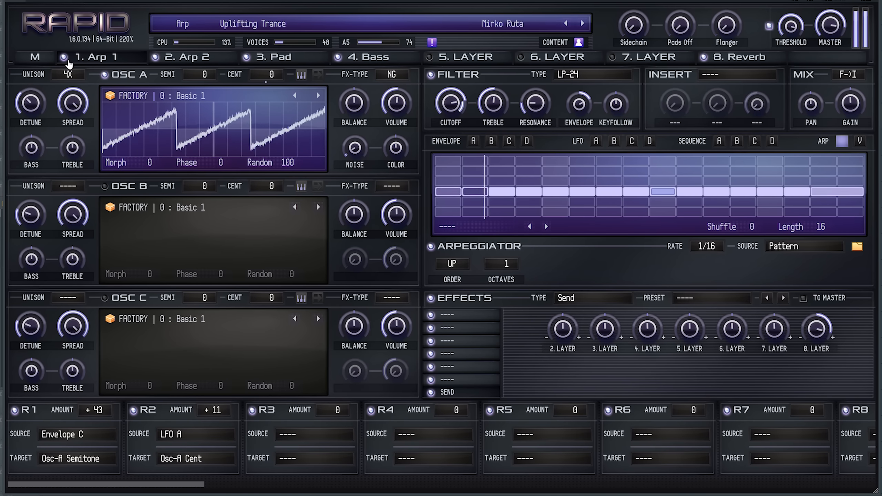
{"action": "left_click", "coordinate": [753, 58]}
{"action": "left_click", "coordinate": [486, 367]}
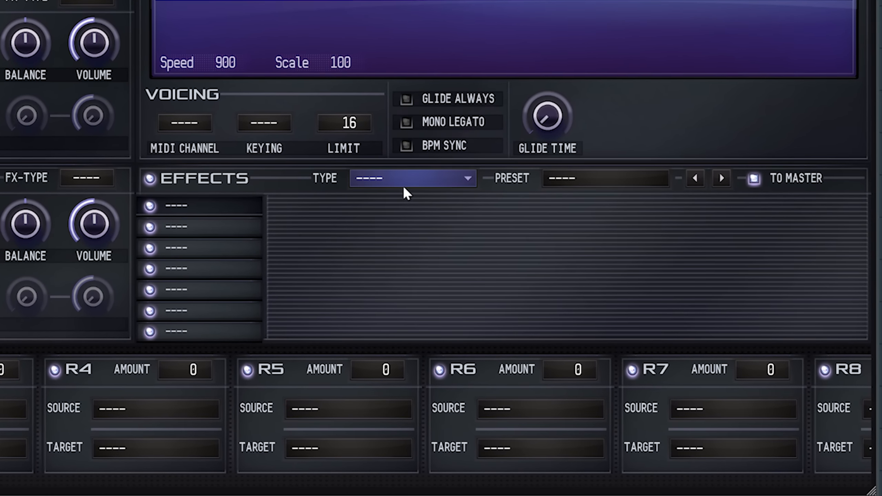
Load Bitcrush into the first effects slot of layer 1 and select the second slot.
{"action": "left_click", "coordinate": [404, 187]}
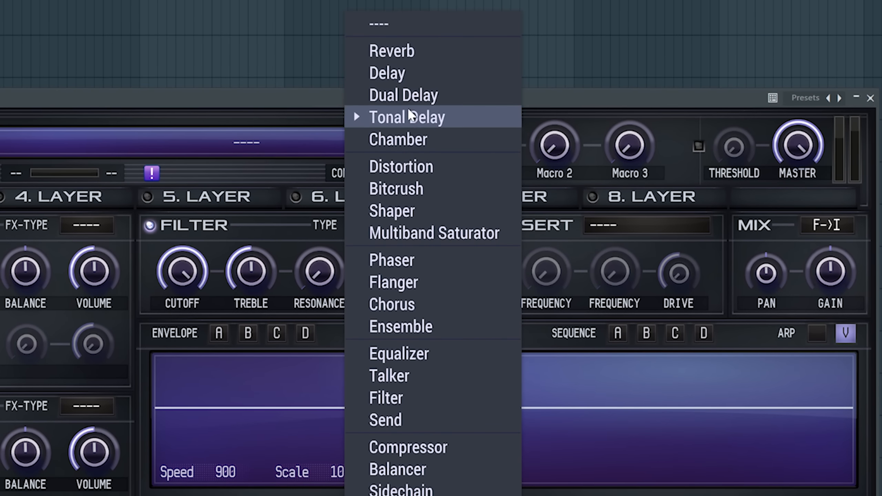
{"action": "left_click", "coordinate": [413, 193]}
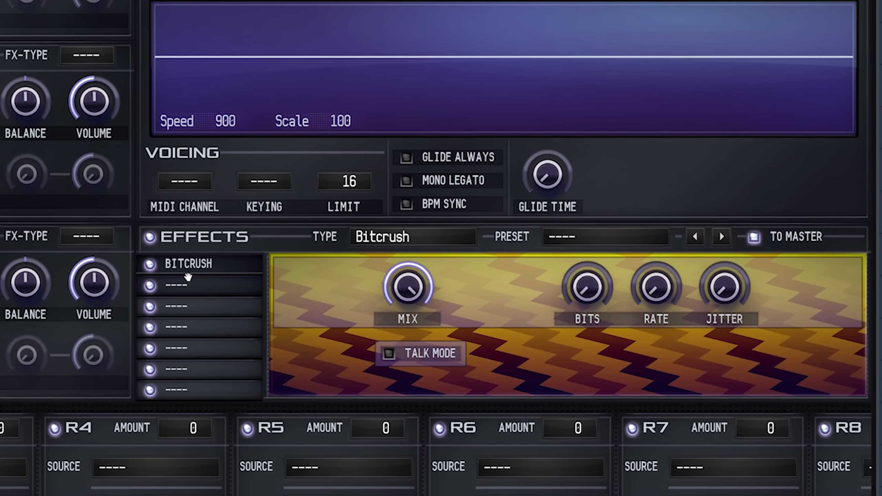
{"action": "left_click", "coordinate": [215, 292]}
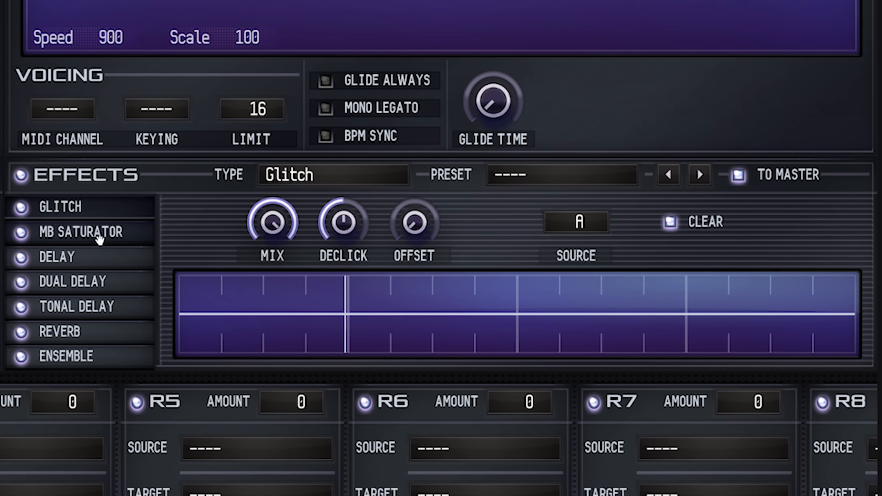
View the settings of the MB Saturator, Delay, Dual Delay, Tonal Delay, Reverb and Ensemble effects.
{"action": "left_click", "coordinate": [97, 235]}
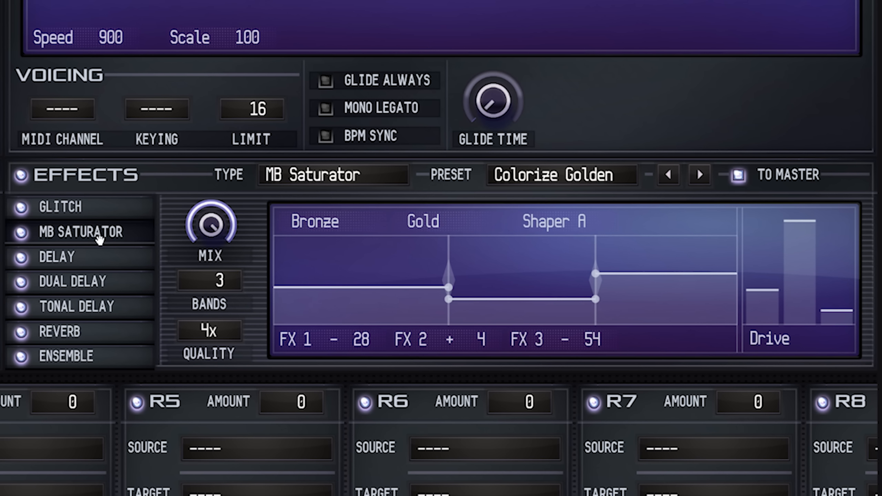
{"action": "left_click", "coordinate": [88, 266]}
{"action": "left_click", "coordinate": [87, 298]}
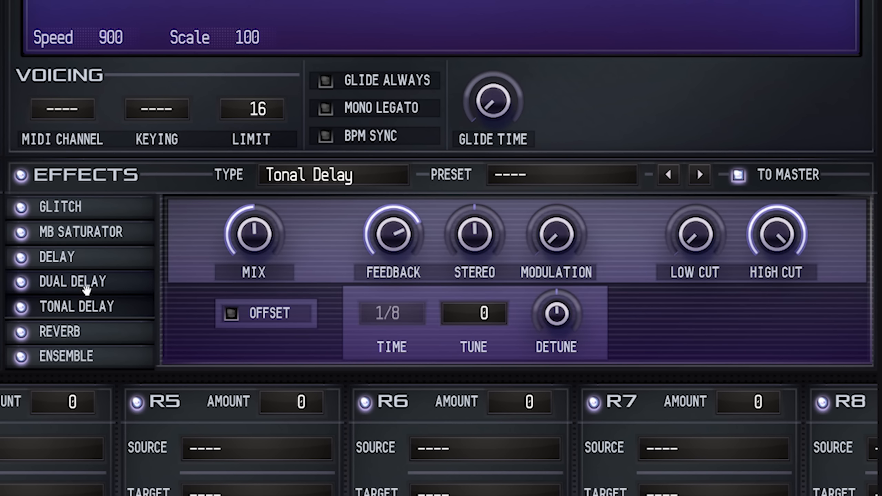
{"action": "left_click", "coordinate": [87, 282]}
{"action": "left_click", "coordinate": [87, 332]}
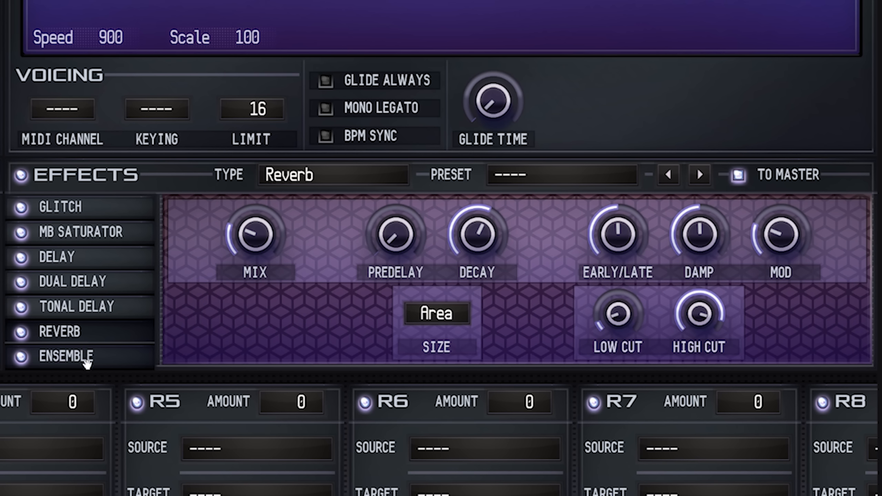
{"action": "left_click", "coordinate": [87, 361]}
Replace the Ensemble effect in the last slot with Send.
{"action": "left_click", "coordinate": [311, 180]}
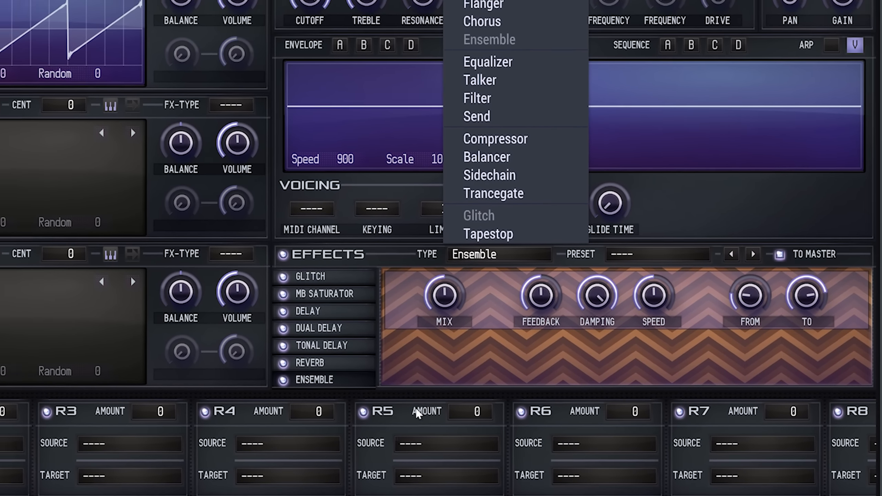
{"action": "left_click", "coordinate": [326, 408]}
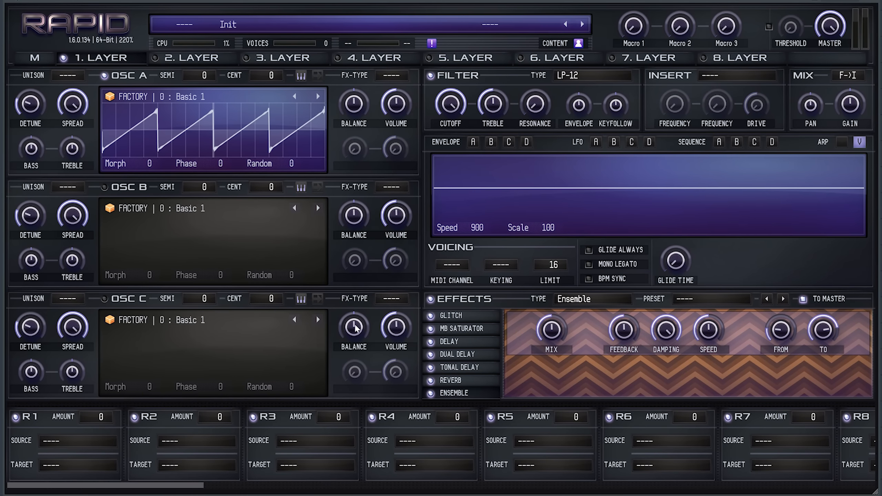
{"action": "left_click", "coordinate": [603, 298]}
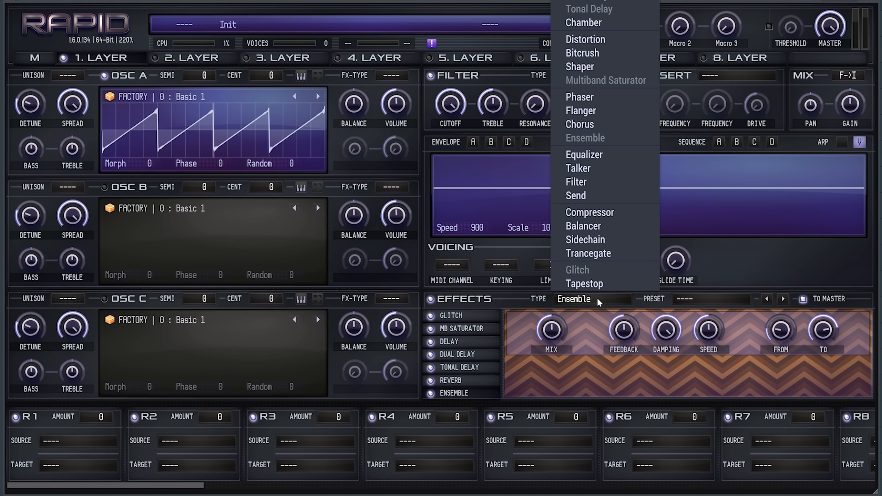
{"action": "left_click", "coordinate": [583, 194]}
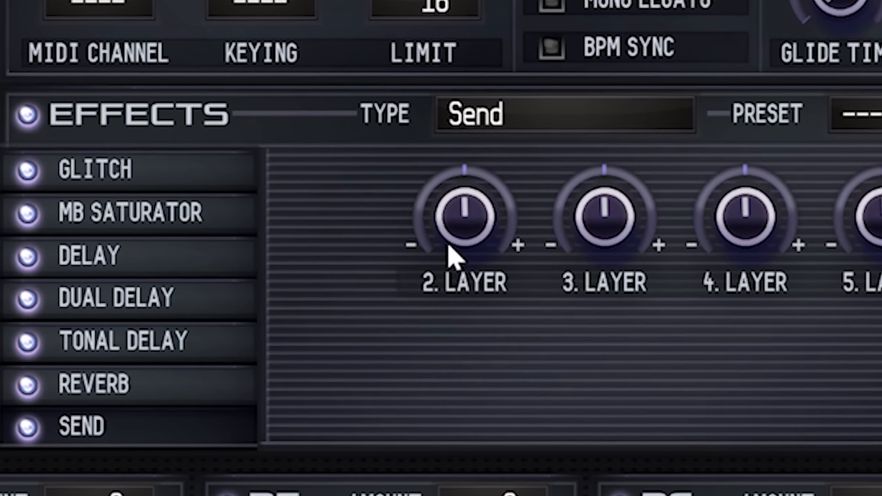
Turn the Send amounts for layers 2, 4 and 5 positive and the amount for layer 3 negative.
{"action": "left_click_drag", "start_coordinate": [557, 338], "coordinate": [558, 334]}
{"action": "left_click_drag", "start_coordinate": [622, 193], "coordinate": [622, 205]}
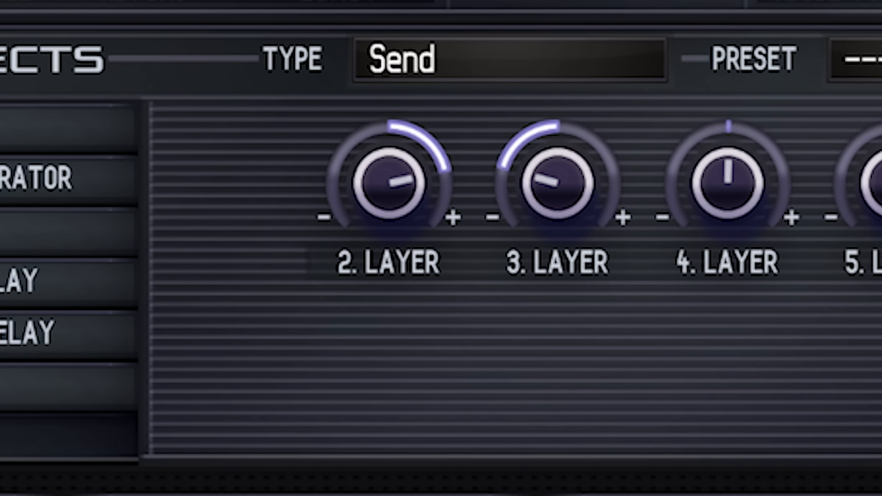
{"action": "left_click_drag", "start_coordinate": [778, 195], "coordinate": [831, 203]}
{"action": "left_click_drag", "start_coordinate": [881, 188], "coordinate": [881, 181]}
{"action": "left_click_drag", "start_coordinate": [818, 184], "coordinate": [818, 175]}
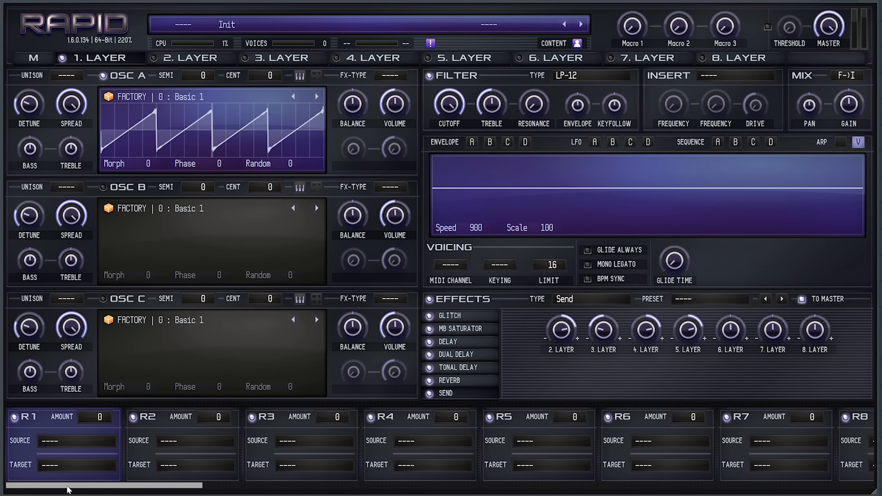
Examine the source and target options available for modulation routing slot R1 of layer 1.
{"action": "left_click_drag", "start_coordinate": [67, 487], "coordinate": [86, 487]}
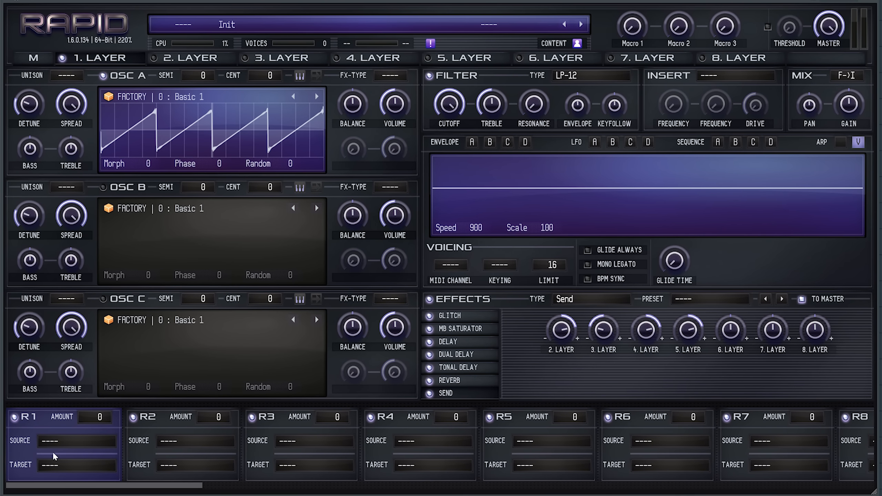
{"action": "left_click", "coordinate": [43, 440]}
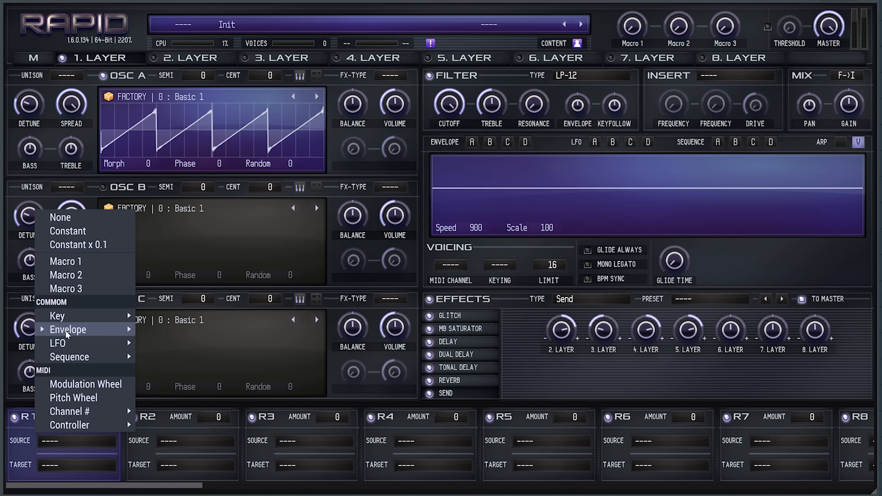
{"action": "left_click", "coordinate": [56, 465]}
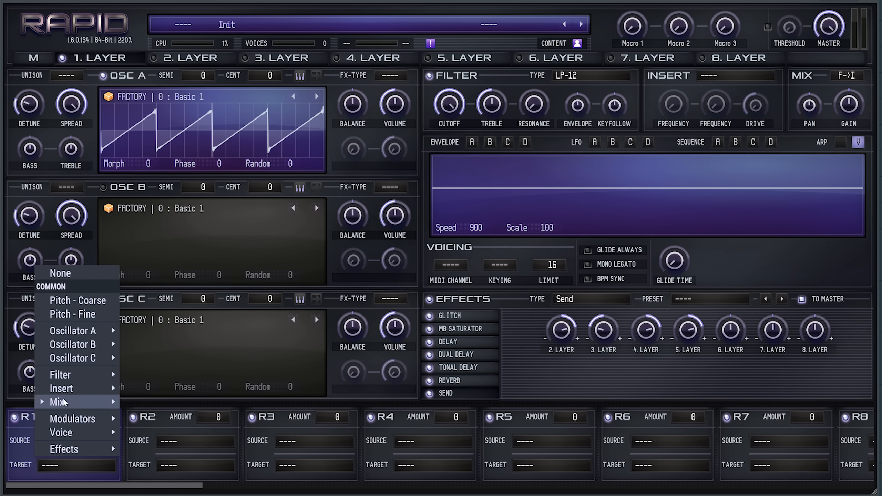
{"action": "left_click", "coordinate": [25, 464]}
Set up routing slot R1 with MIDI channel 1 as source, filter cutoff as target and an amount of -58.
{"action": "left_click", "coordinate": [57, 441]}
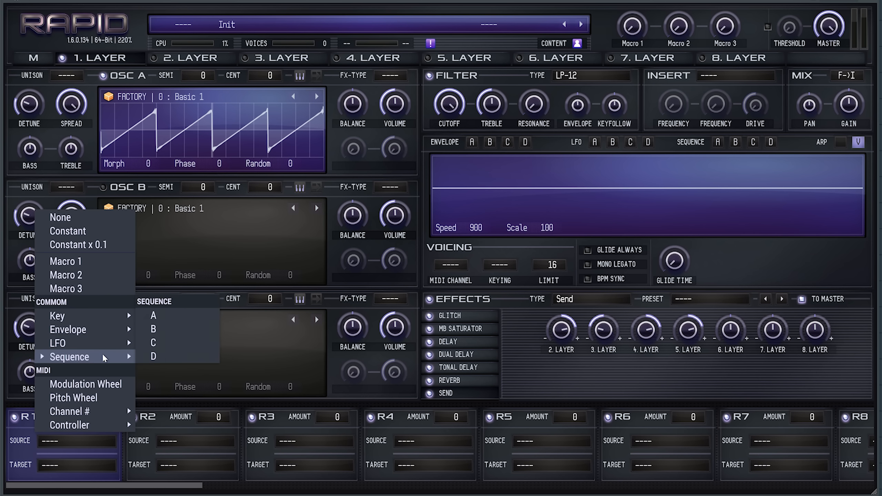
{"action": "mouse_move", "coordinate": [104, 316]}
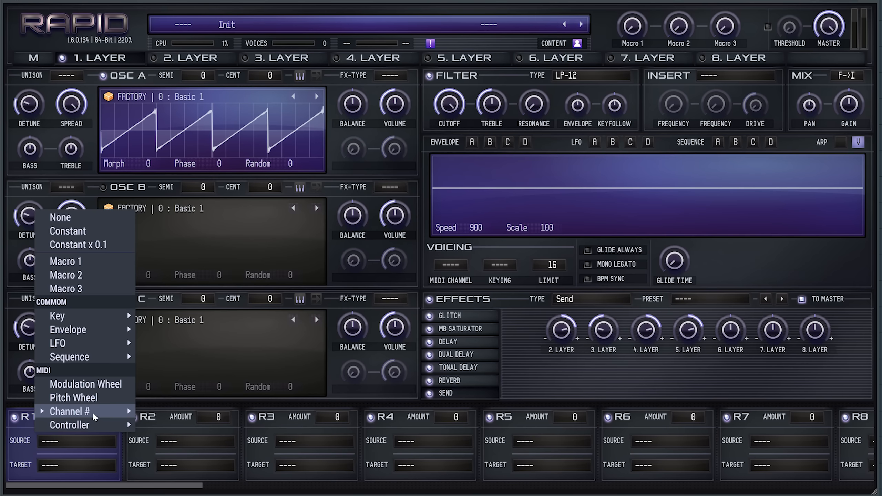
{"action": "mouse_move", "coordinate": [87, 413]}
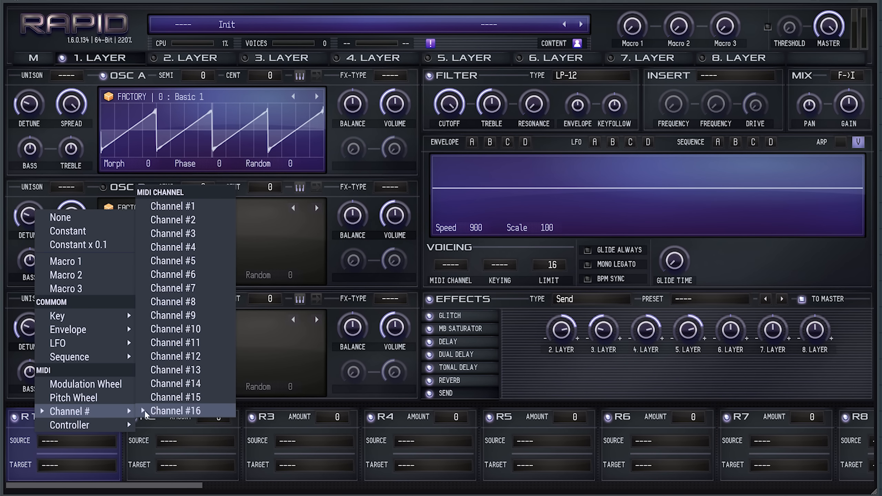
{"action": "left_click", "coordinate": [172, 208]}
{"action": "left_click", "coordinate": [77, 466]}
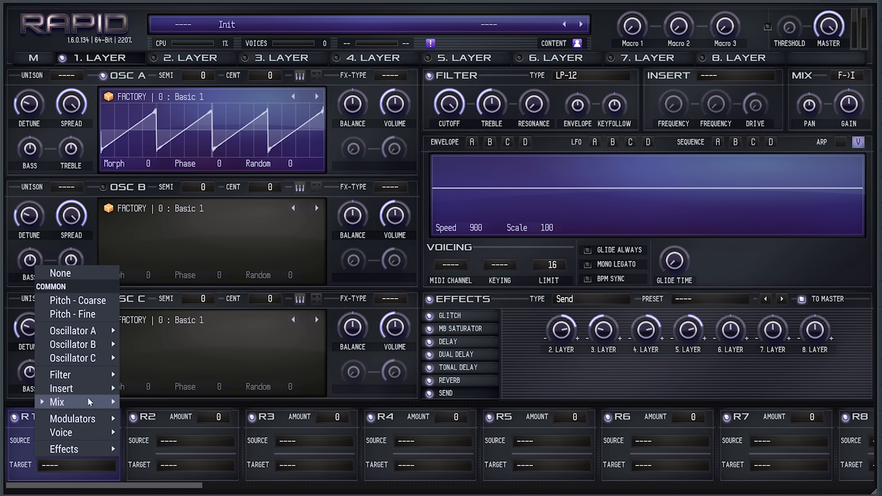
{"action": "mouse_move", "coordinate": [78, 374]}
{"action": "left_click", "coordinate": [176, 322]}
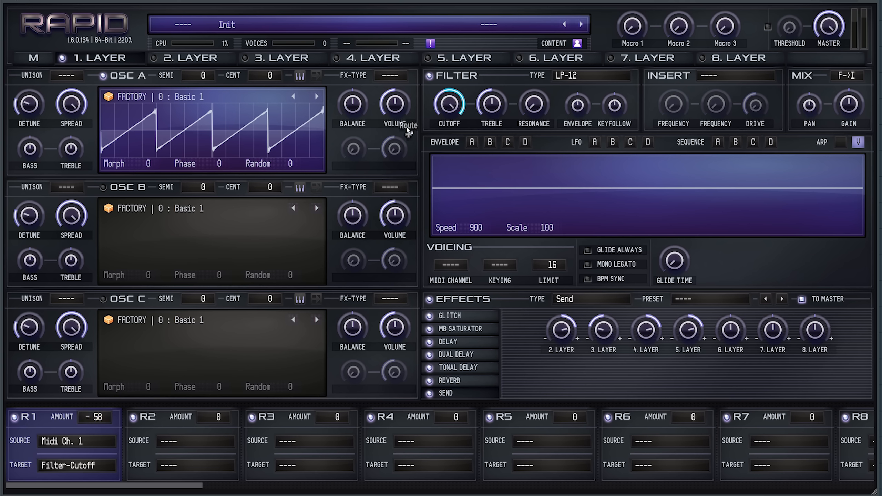
Route Envelope B to oscillator A's volume, Envelope A to oscillator B's volume and Sequence A to oscillator C's volume, each at +50.
{"action": "left_click_drag", "start_coordinate": [399, 113], "coordinate": [399, 112]}
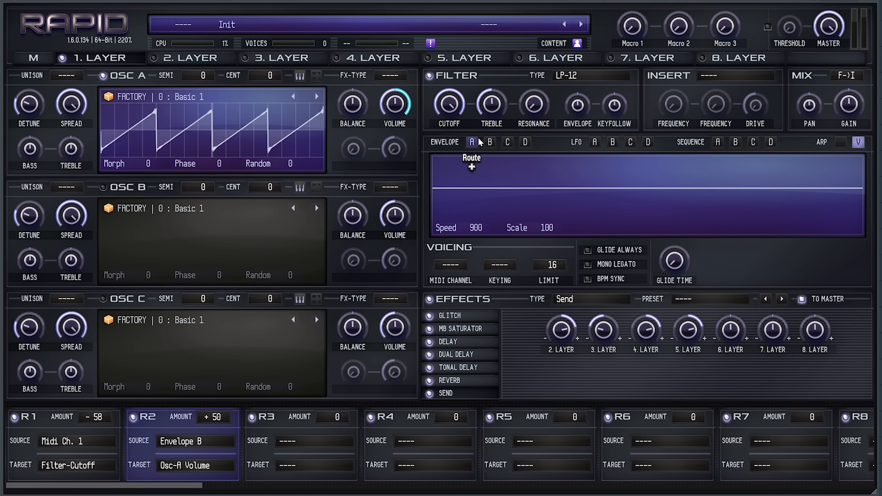
{"action": "left_click_drag", "start_coordinate": [466, 165], "coordinate": [395, 222]}
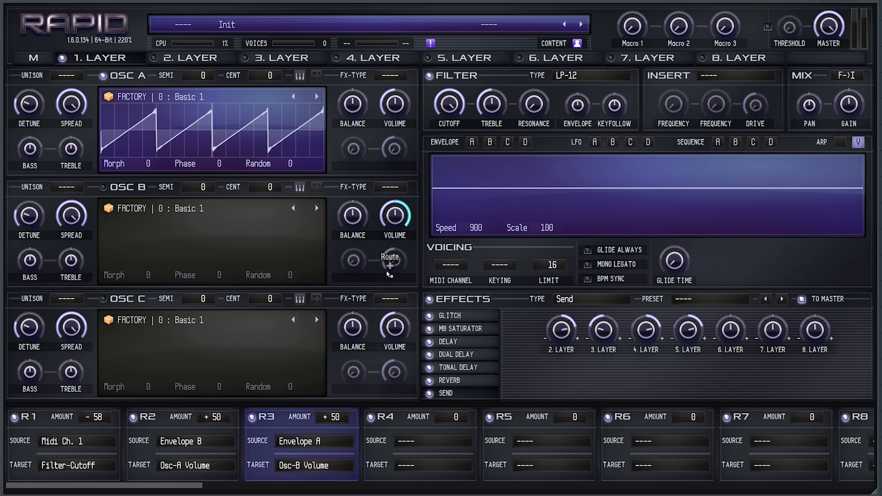
{"action": "left_click_drag", "start_coordinate": [397, 322], "coordinate": [396, 323]}
View layer 2's separate modulation routing slots and return to layer 1.
{"action": "left_click", "coordinate": [191, 59]}
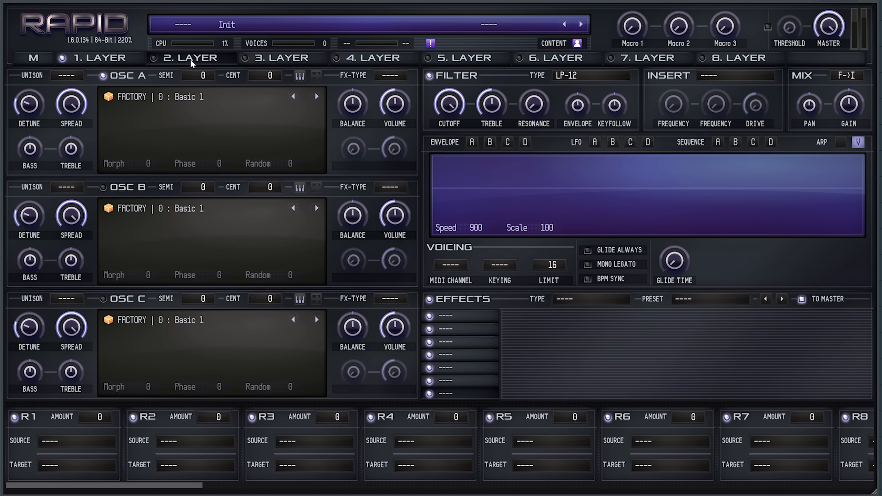
{"action": "left_click", "coordinate": [106, 61]}
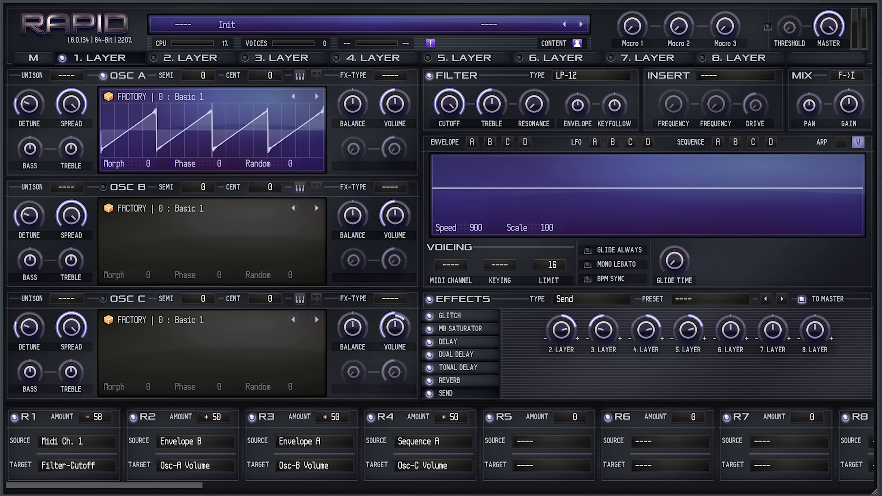